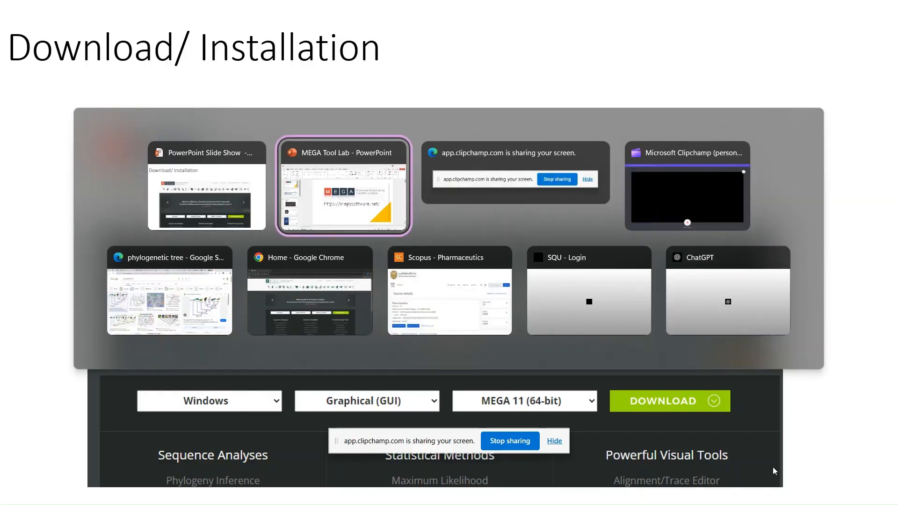
Step: Switch from the PowerPoint slide show to the Chrome window with the MEGA software website
key(alt+Tab)
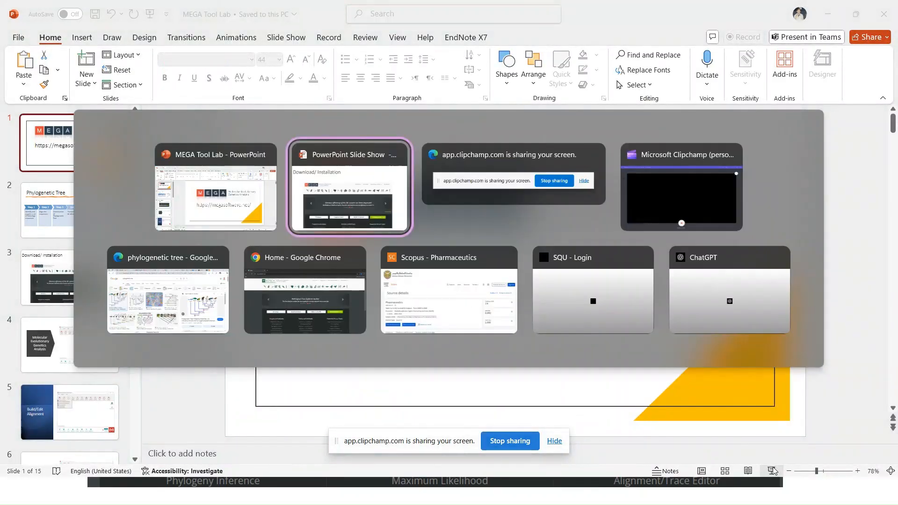
key(alt+Tab)
key(alt+Tab)
key(alt+Tab)
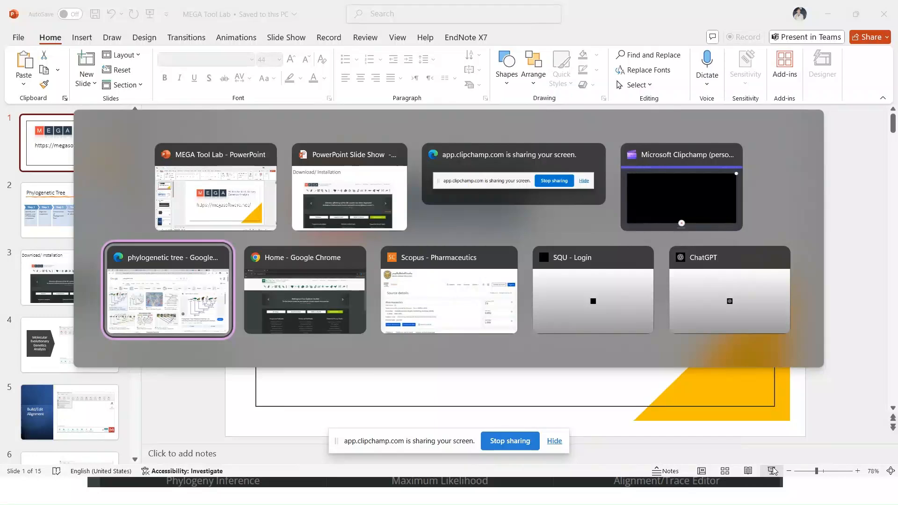
key(alt+Tab)
key(alt+Tab)
key(alt+Tab)
key(alt+Tab)
key(alt+Tab)
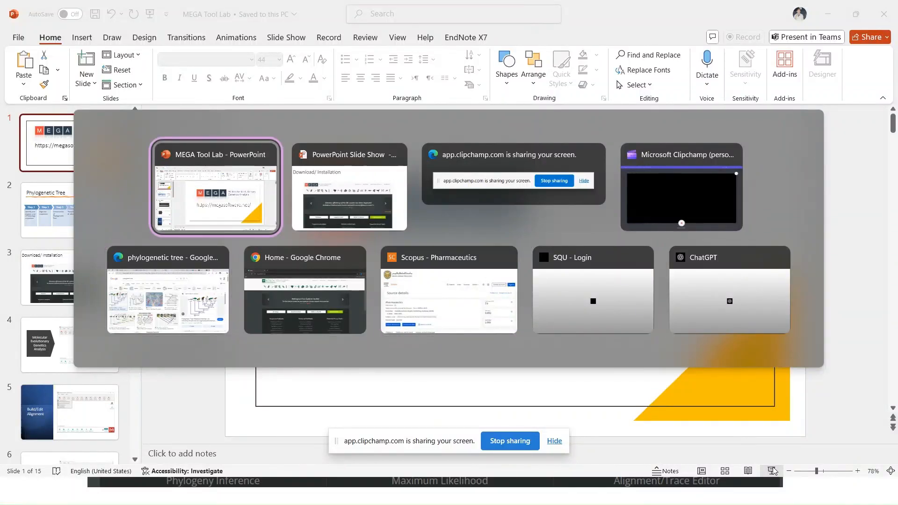
key(alt+Tab)
key(alt+Tab)
key(alt+Tab)
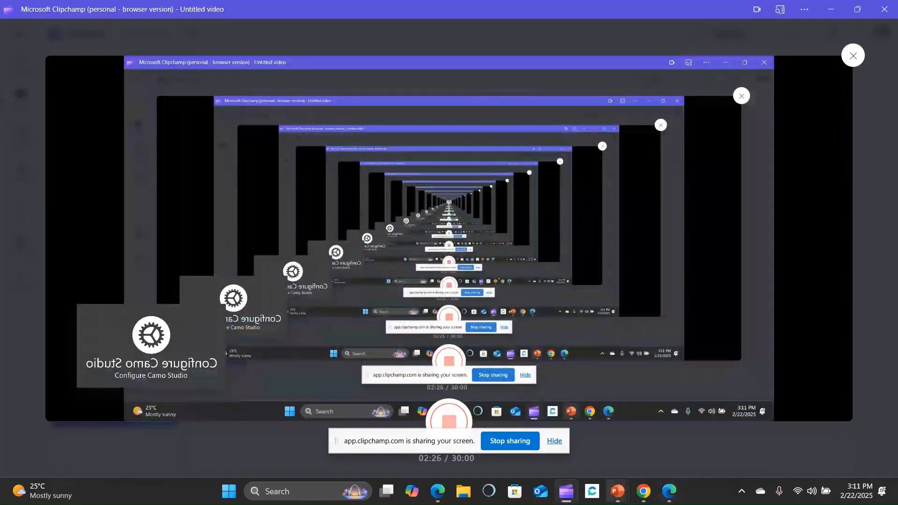
click(644, 491)
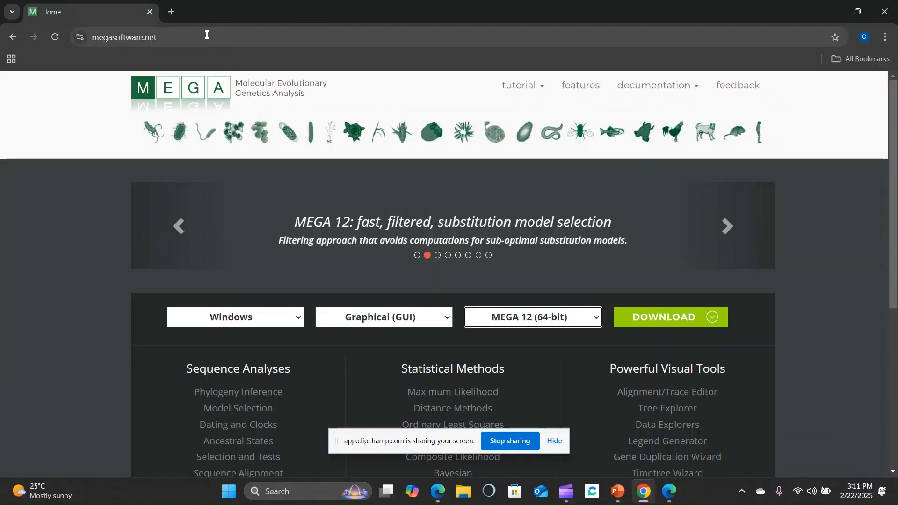
Step: Examine the MEGA website's address and its download choices for operating system, interface type and program version
click(162, 37)
click(175, 36)
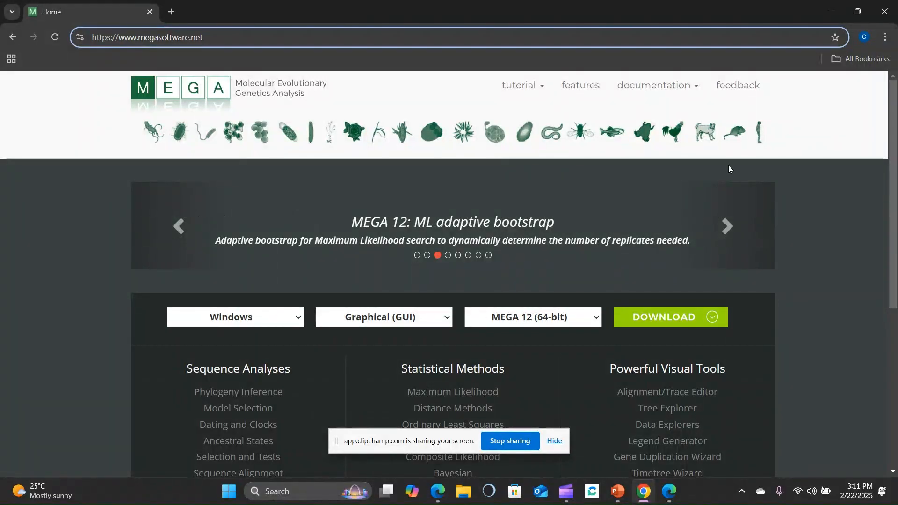
scroll(802, 205, down, 2)
scroll(806, 217, up, 2)
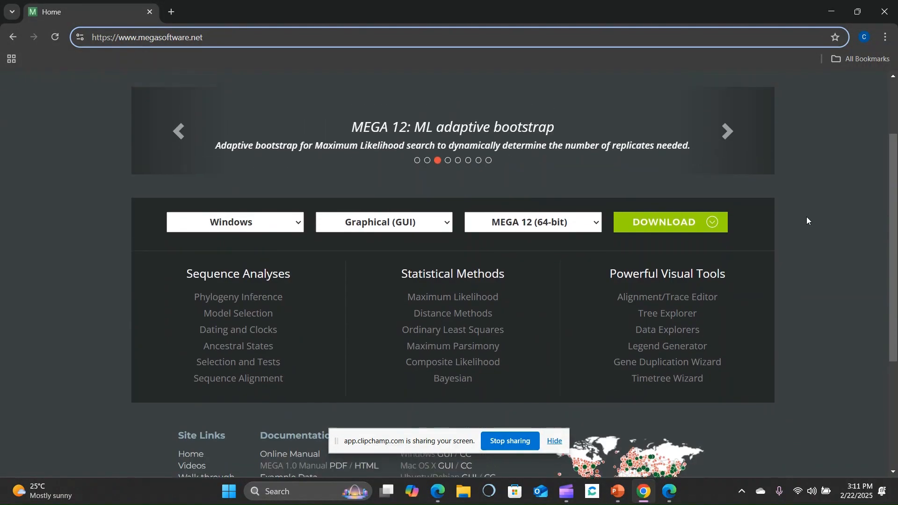
click(295, 318)
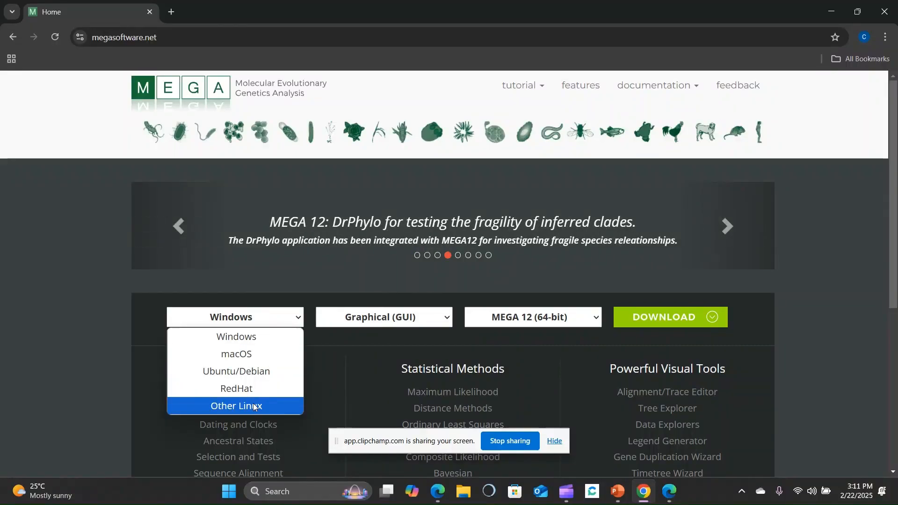
click(437, 317)
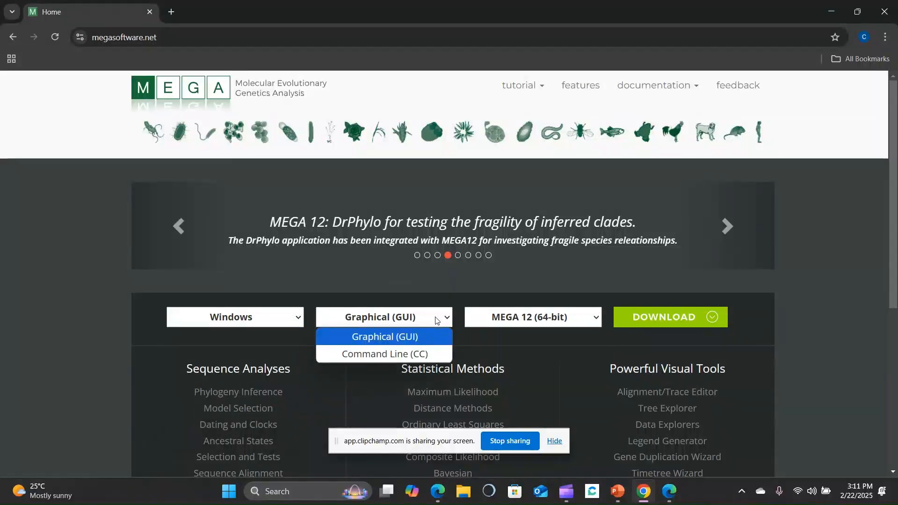
click(436, 321)
click(579, 323)
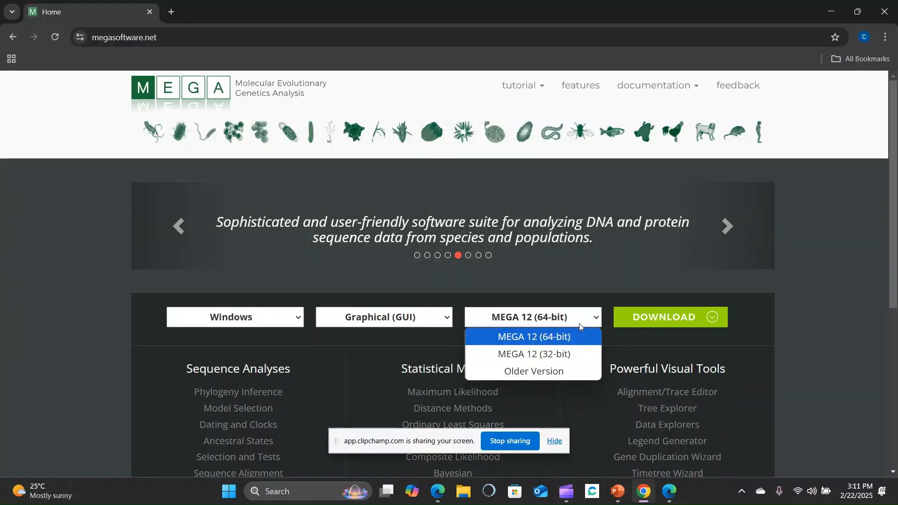
click(579, 324)
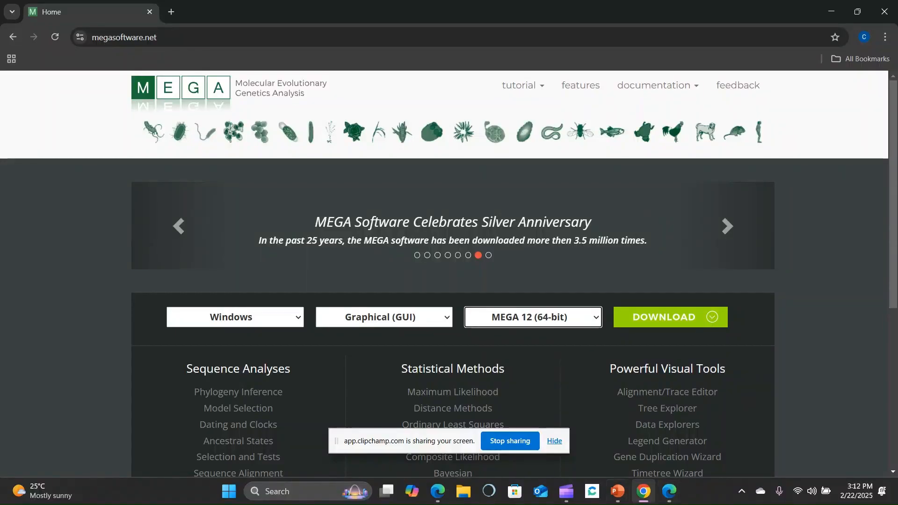
mouse_move(644, 491)
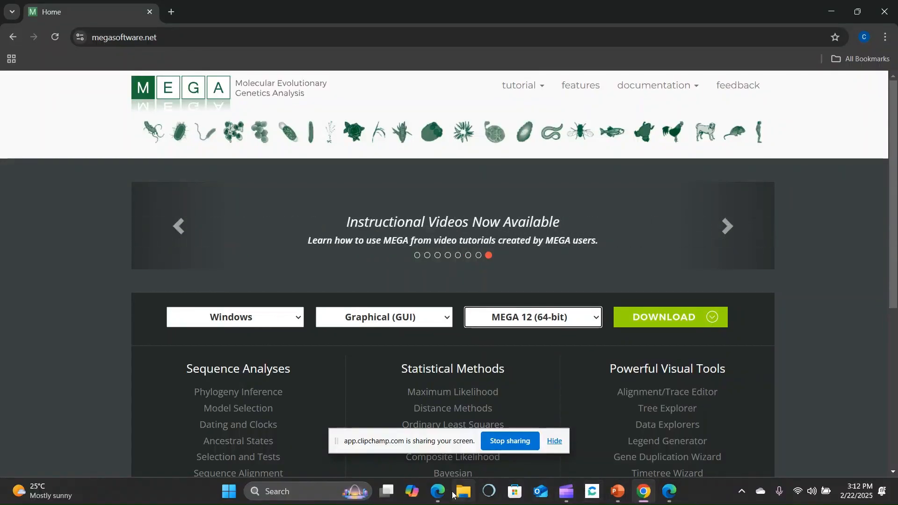
Step: Search the computer for "mega", launch MEGA11, maximize its window and hide the screen-sharing notice
click(298, 492)
text(mega)
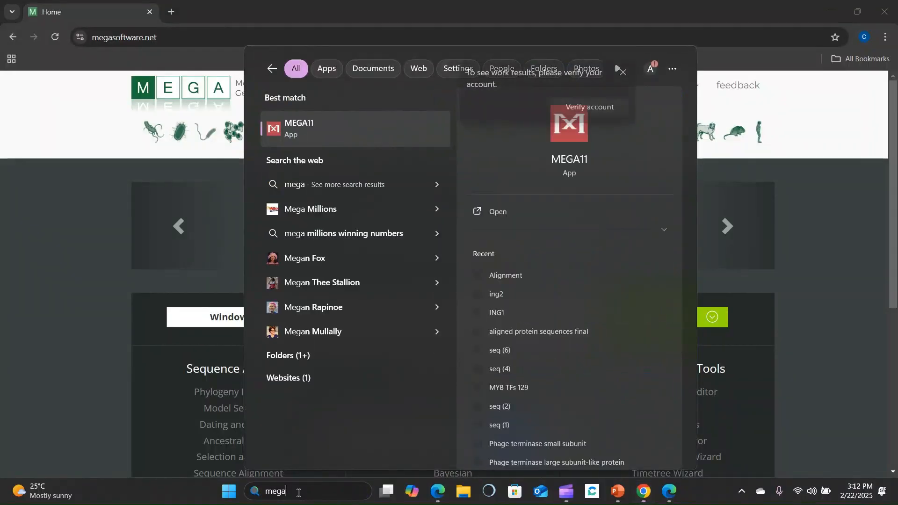
key(Return)
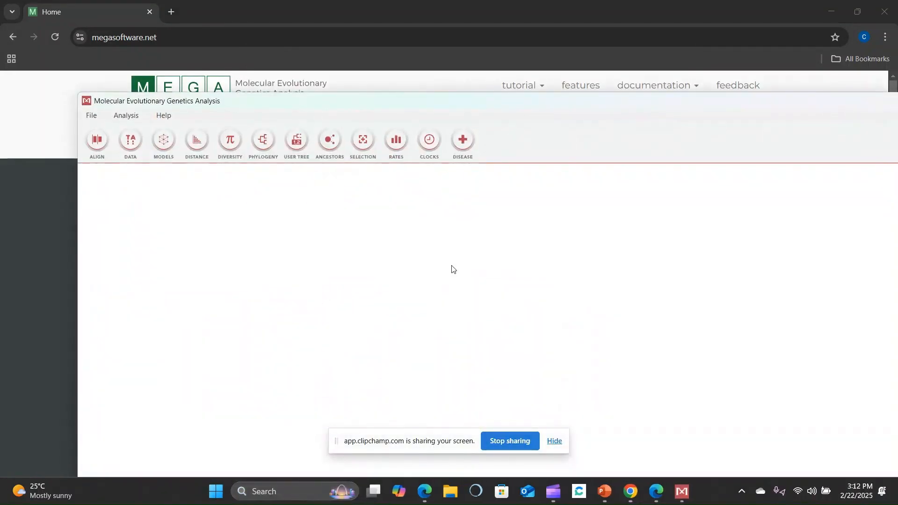
drag(620, 102, 596, 53)
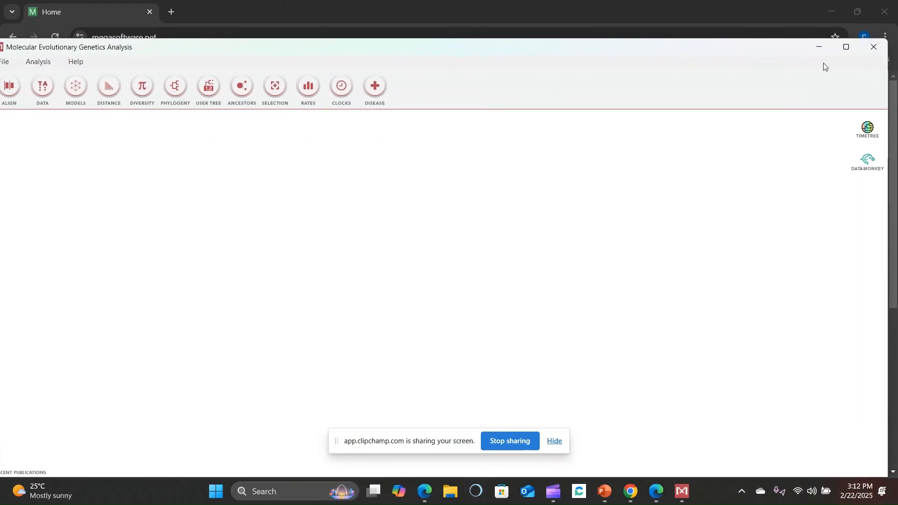
click(846, 47)
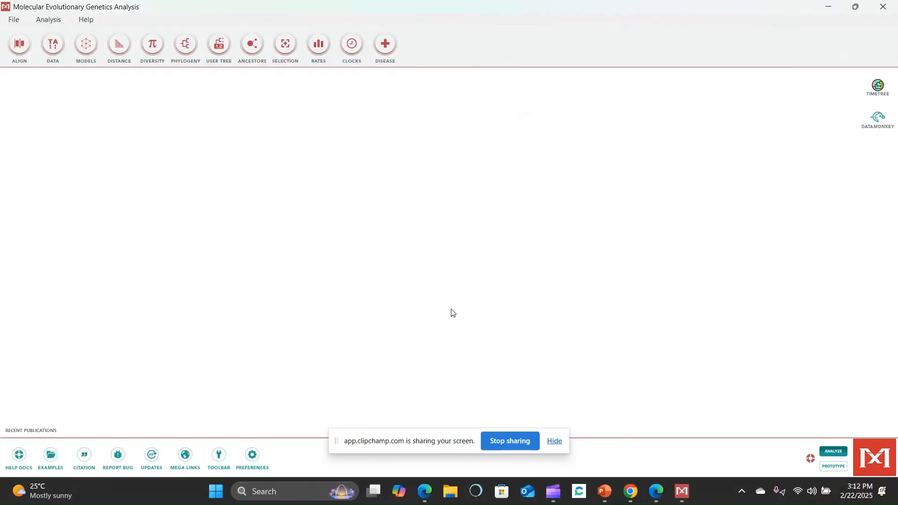
click(555, 441)
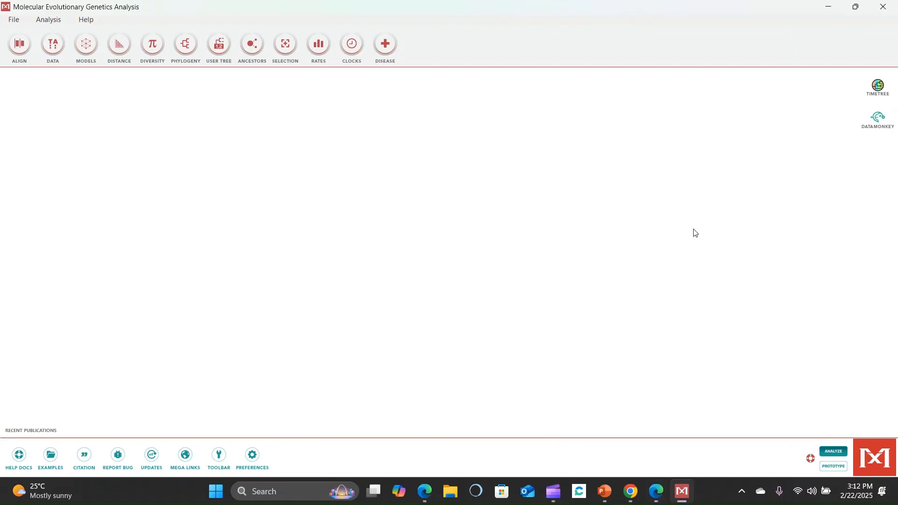
click(10, 21)
click(40, 21)
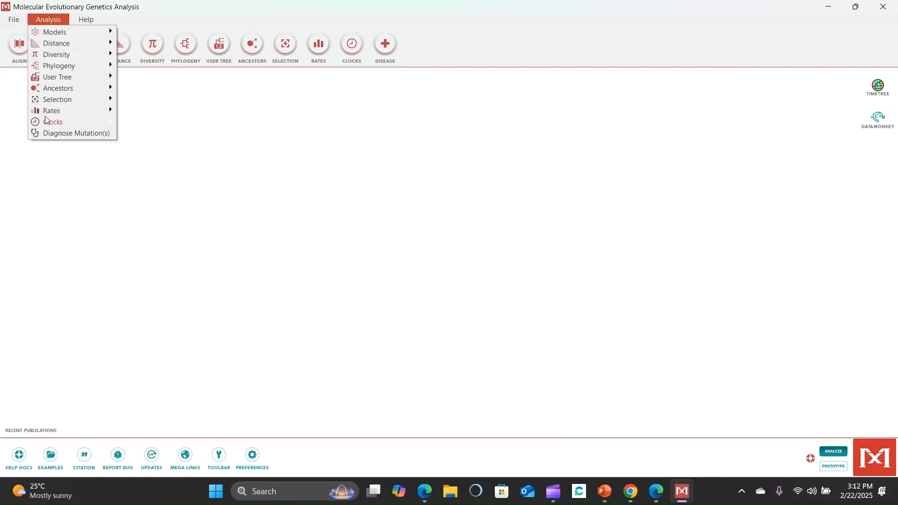
click(17, 22)
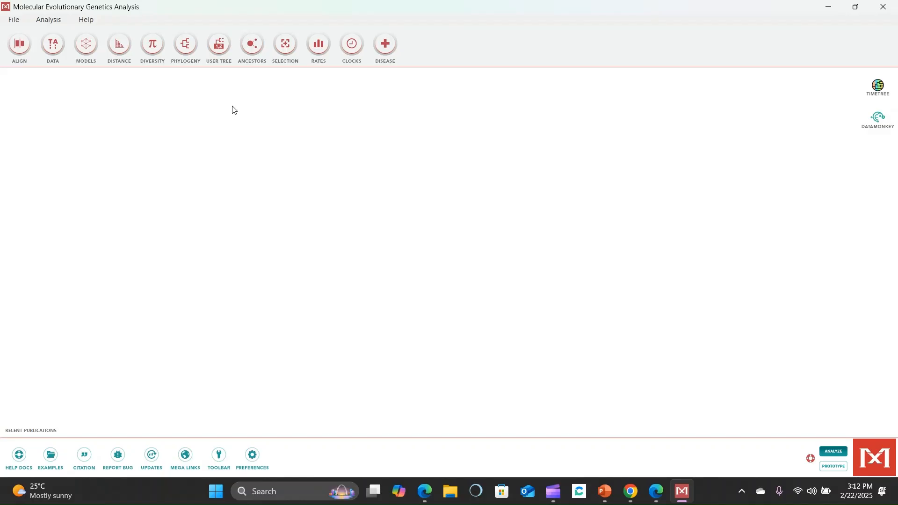
Step: Create a new alignment in the Alignment Editor for protein sequences
click(16, 49)
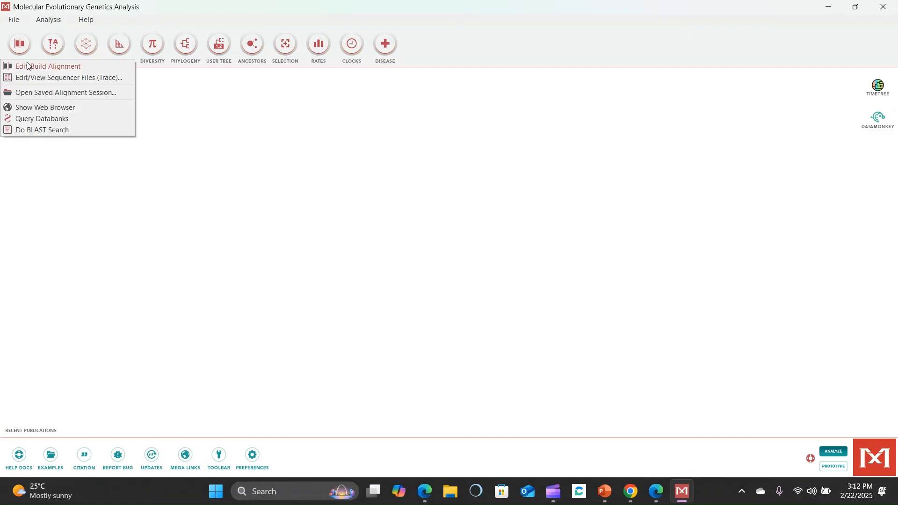
click(57, 66)
drag(416, 102, 390, 148)
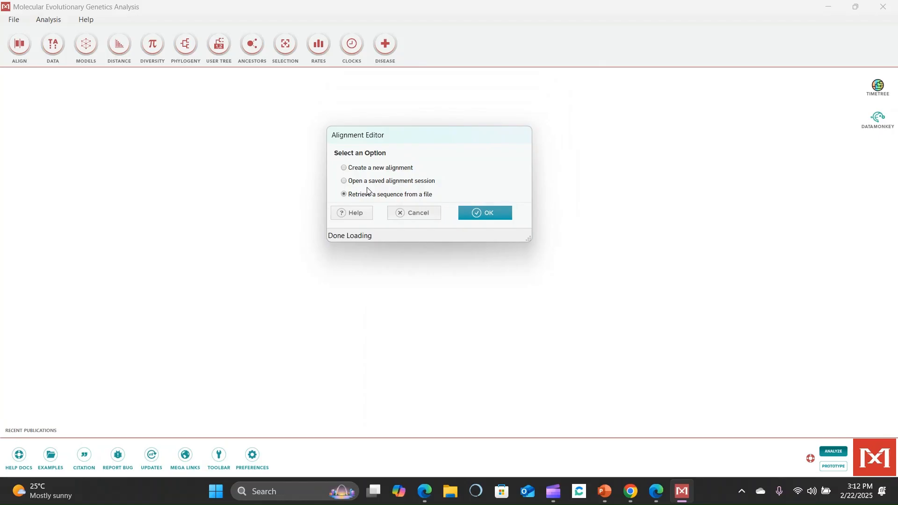
click(368, 170)
click(489, 213)
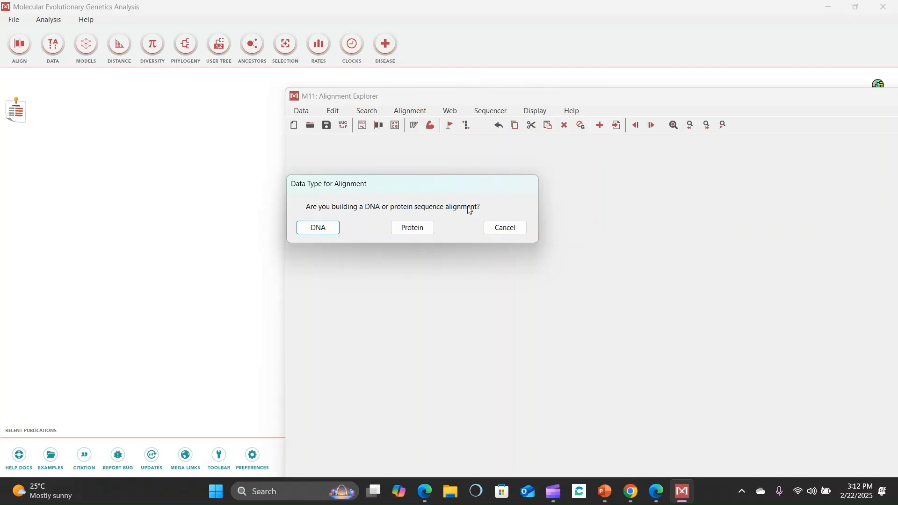
click(412, 228)
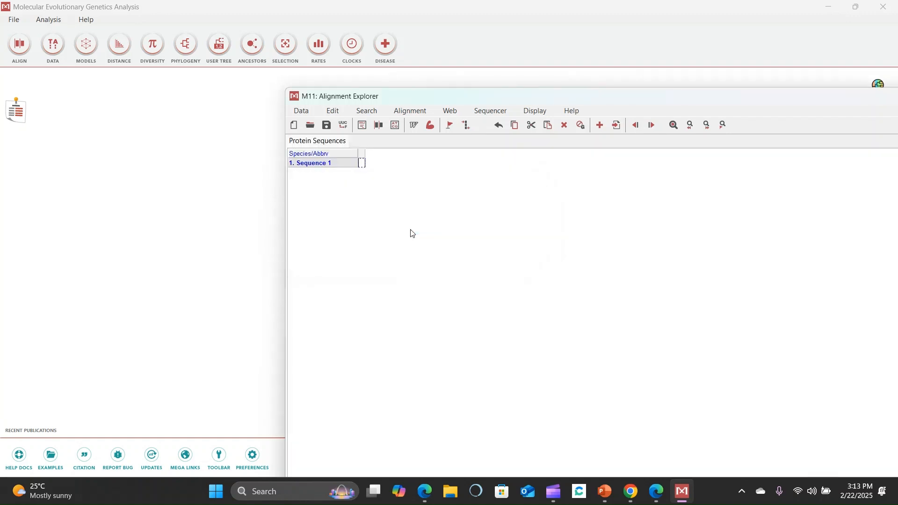
Step: Open the ING1_orthologs text file from the Phylogenetic Tree folder and look through its sequences
click(450, 491)
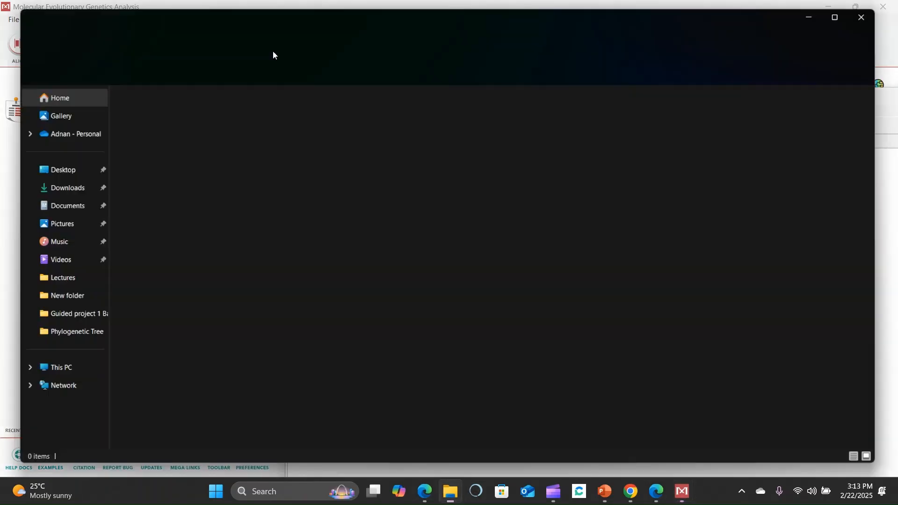
click(54, 336)
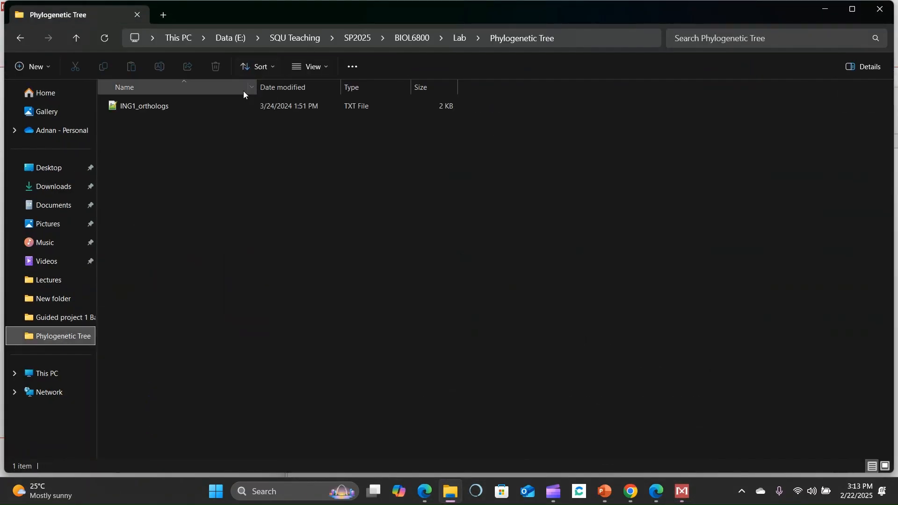
double_click(170, 106)
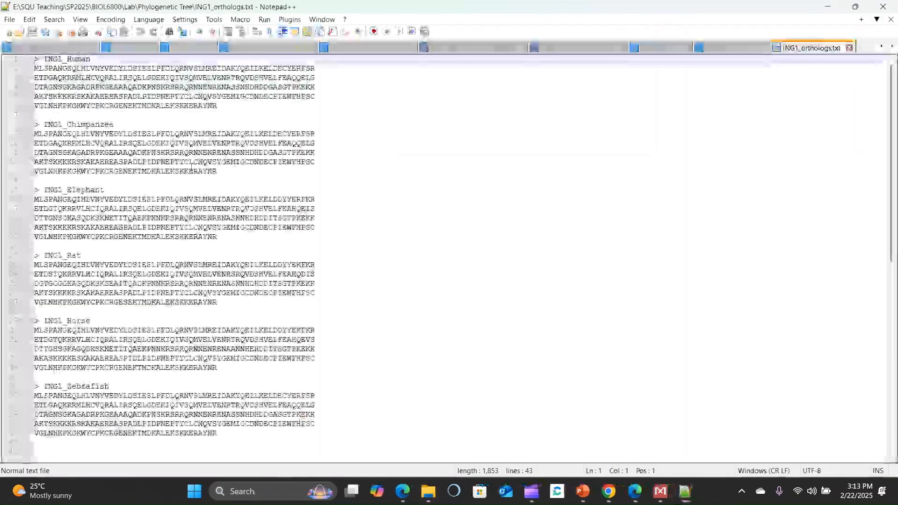
drag(44, 60, 64, 62)
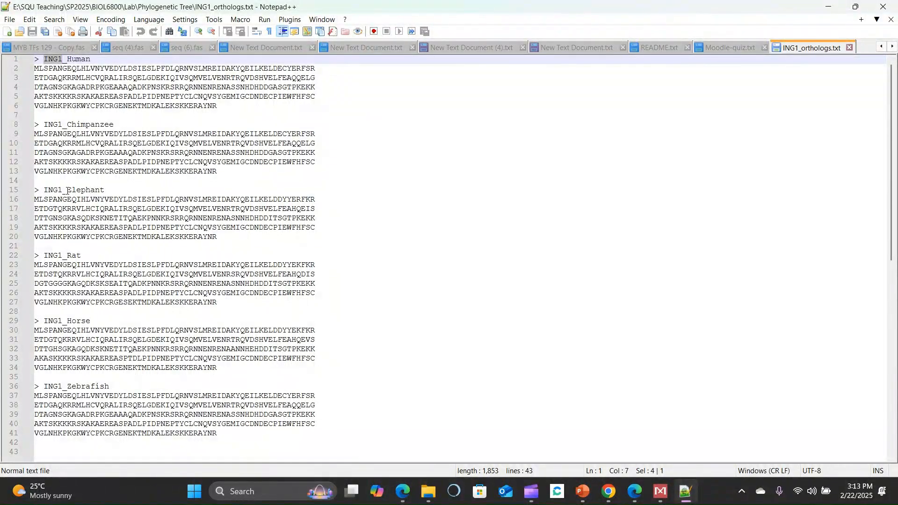
scroll(79, 191, down, 3)
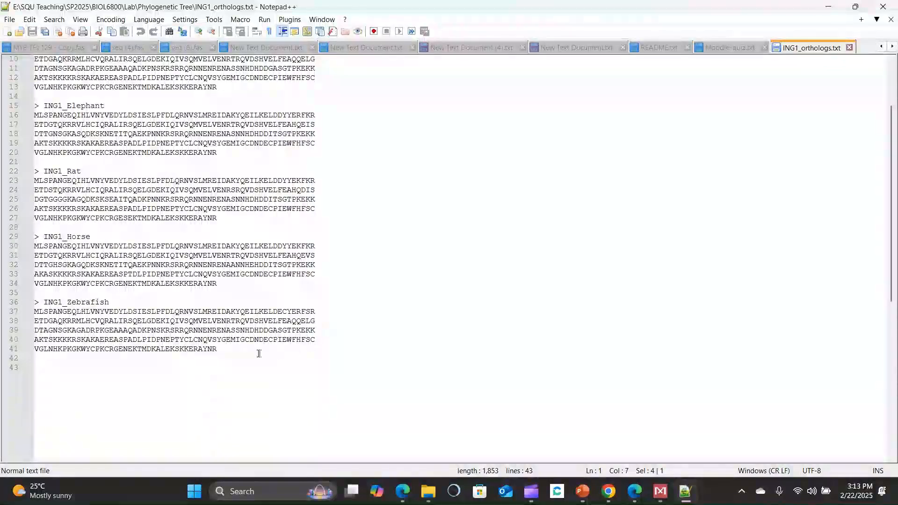
Step: Copy the entire contents of the ING1_orthologs file
key(ctrl+a)
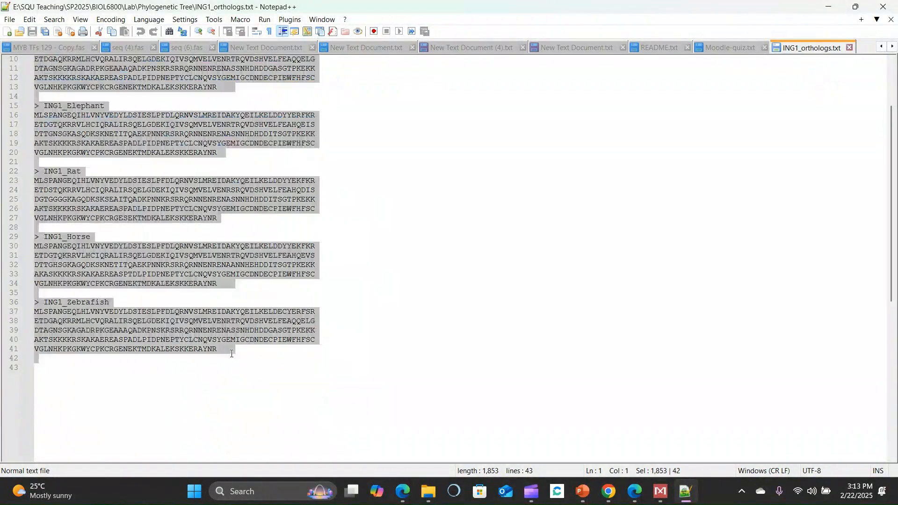
right_click(161, 201)
click(187, 218)
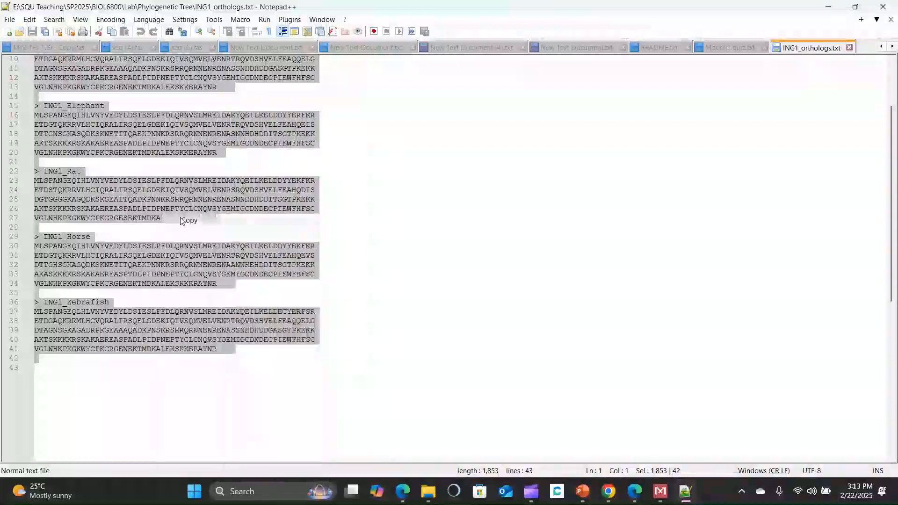
Step: Switch back to MEGA11, maximize the Alignment Explorer and paste the copied ING1 protein sequences into it
click(660, 491)
drag(519, 101, 370, 63)
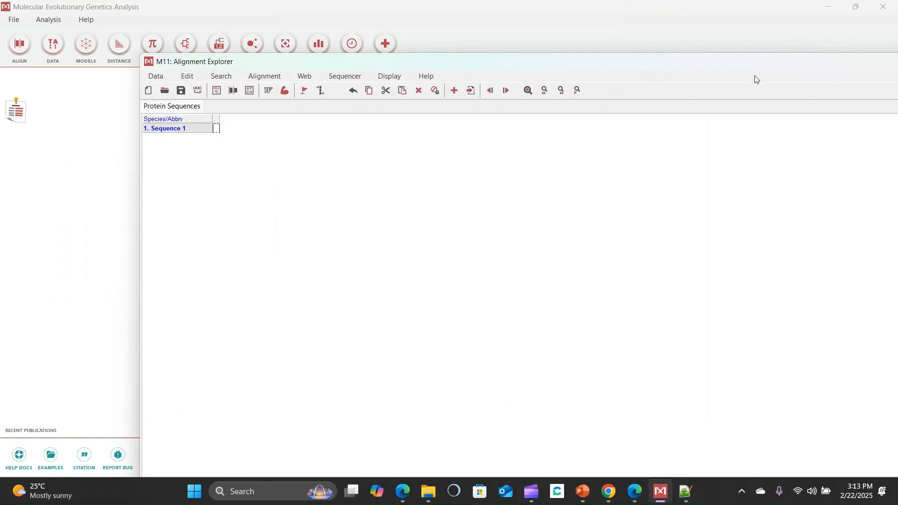
drag(749, 67, 644, 57)
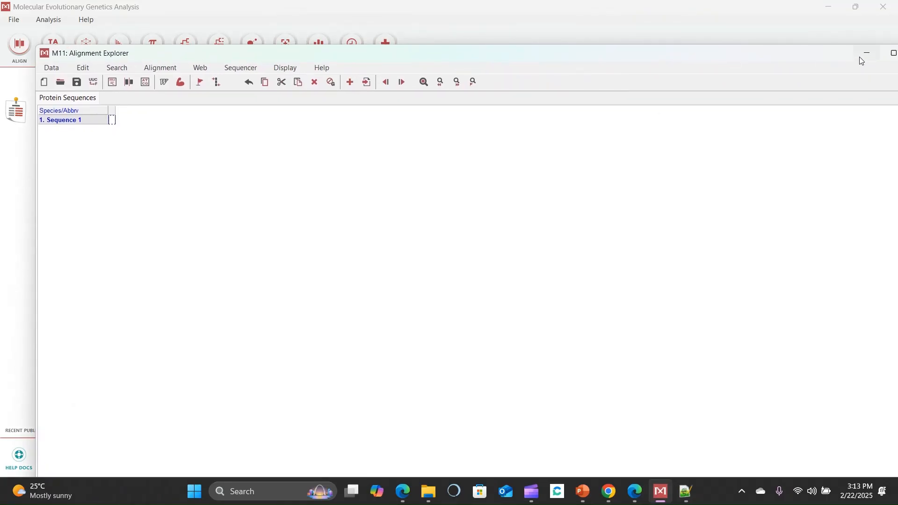
click(893, 53)
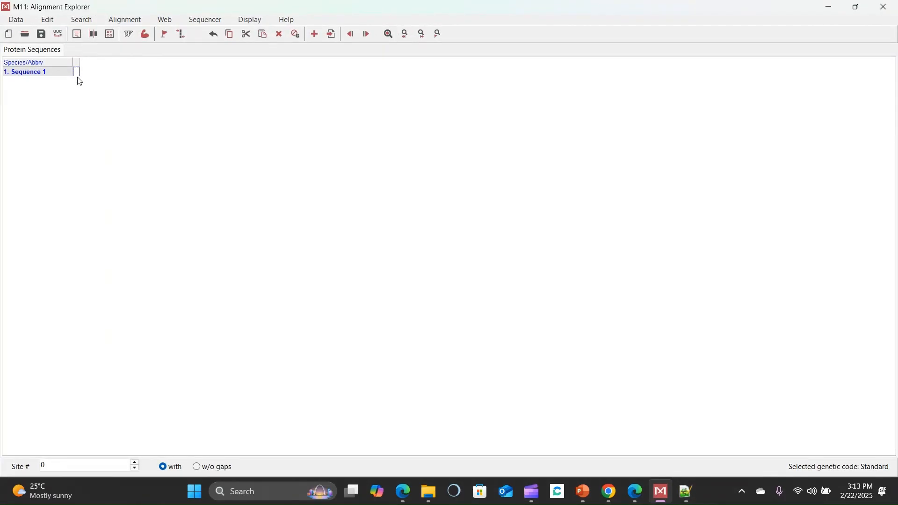
key(ctrl+v)
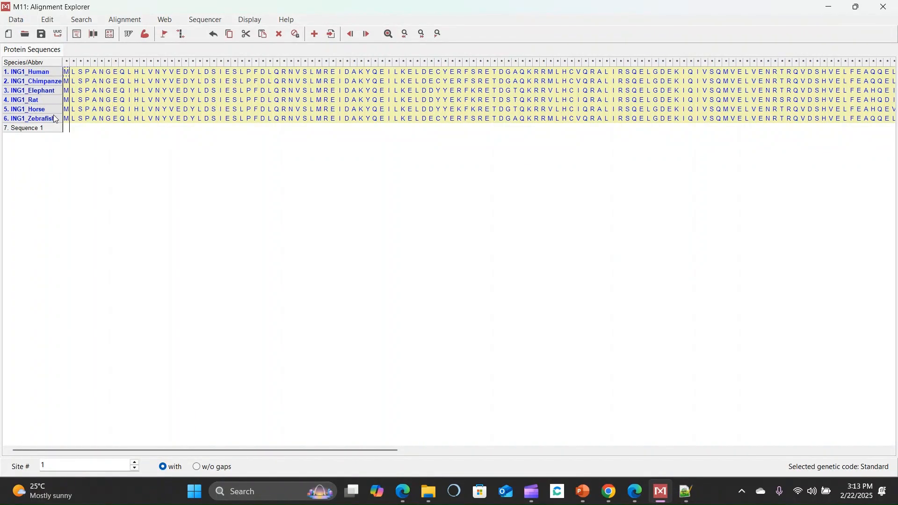
Step: Remove the empty Sequence 1 row and align all the ING1 sequences with ClustalW, keeping the default options
click(42, 129)
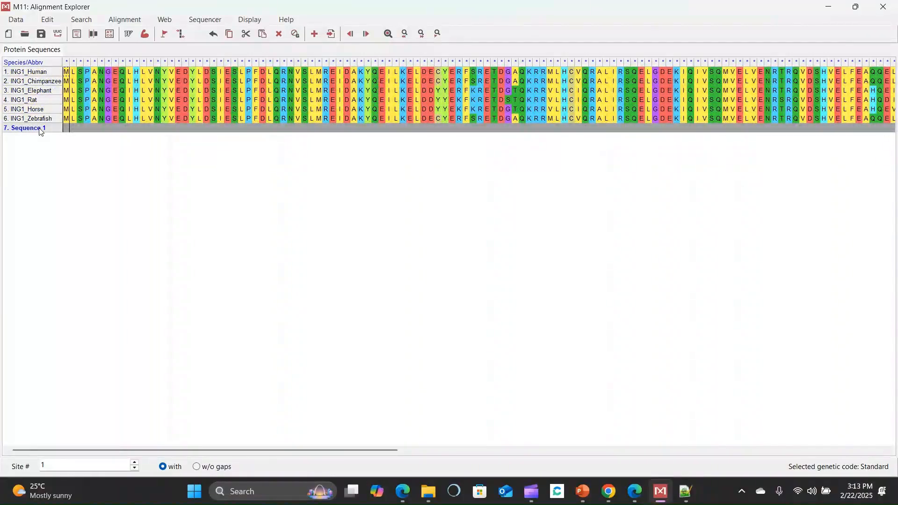
key(Delete)
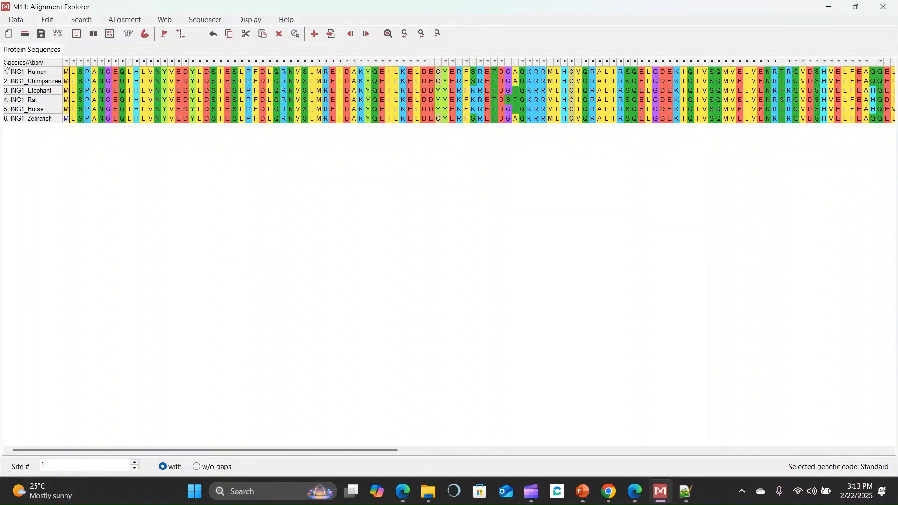
click(130, 24)
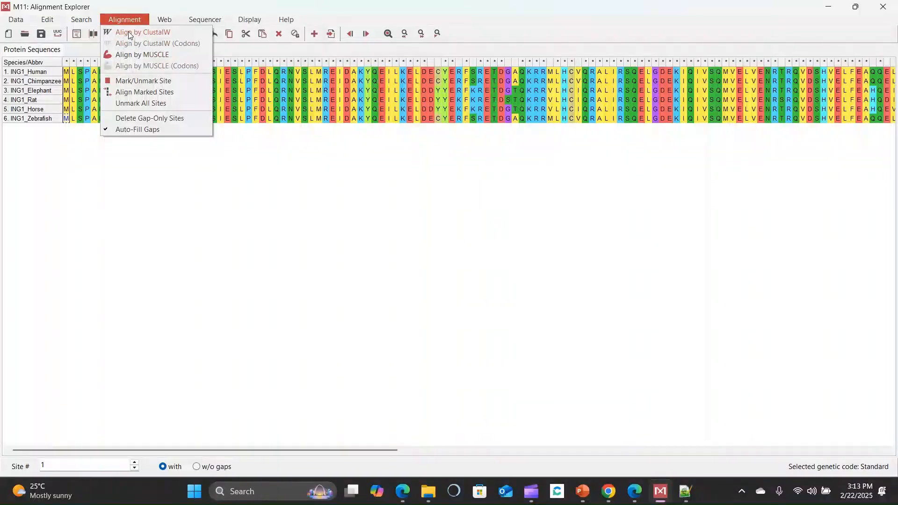
click(130, 32)
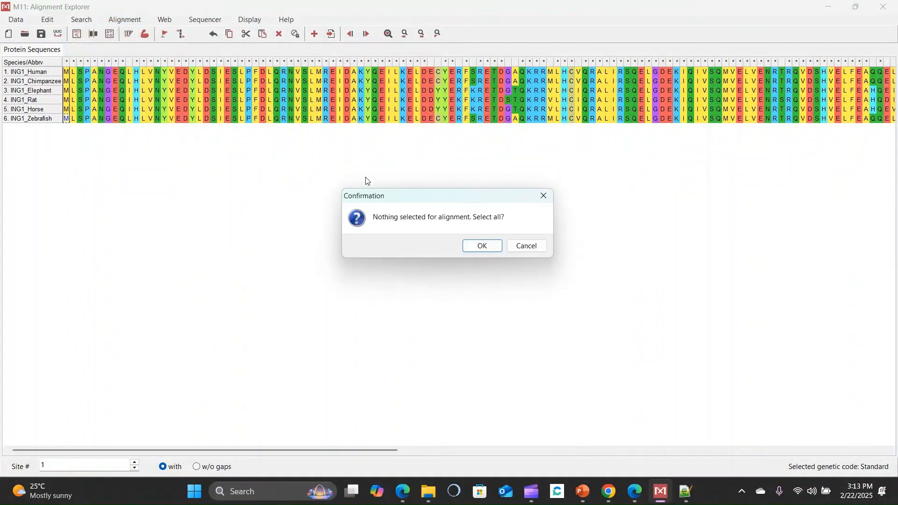
click(483, 246)
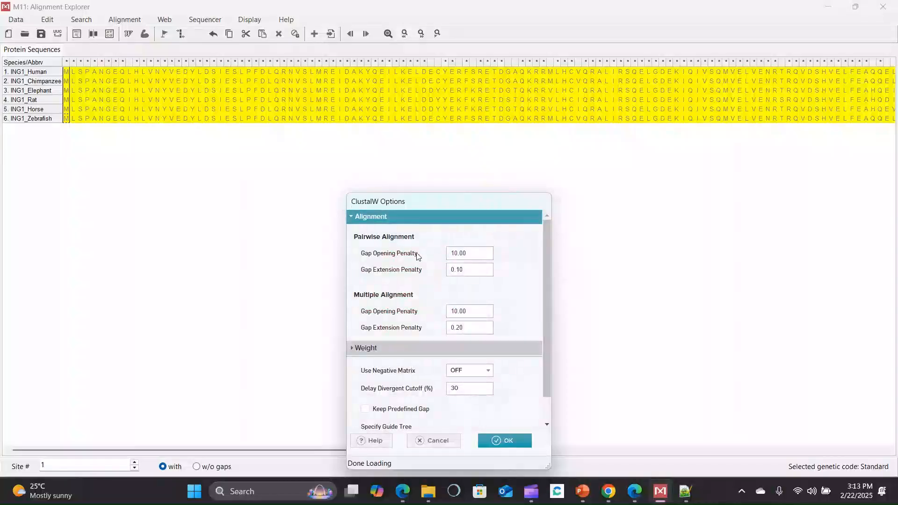
drag(427, 203, 416, 134)
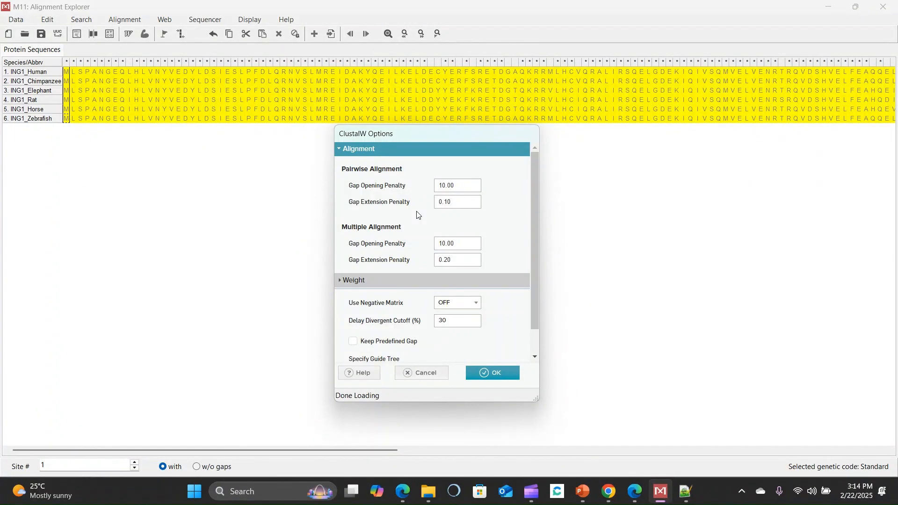
click(485, 373)
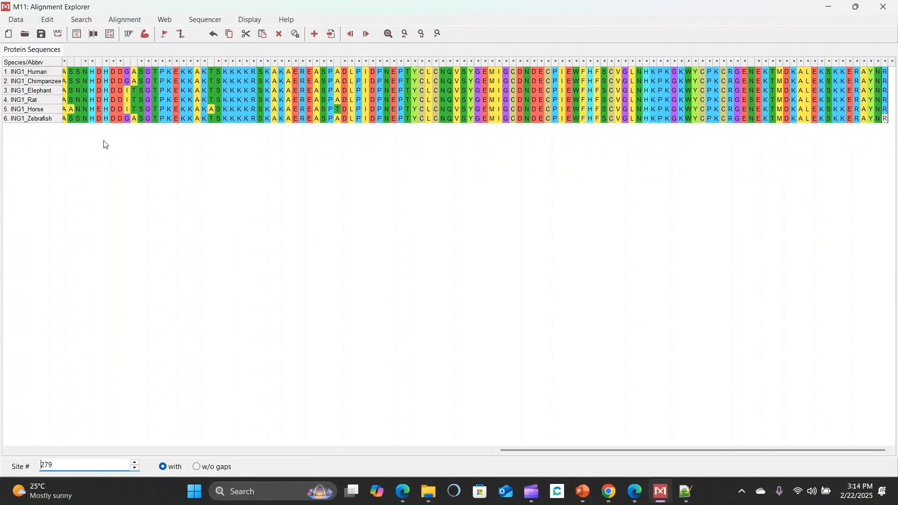
Step: Save the alignment session as Alignment ING1 in the Phylogenetic Tree folder
click(41, 34)
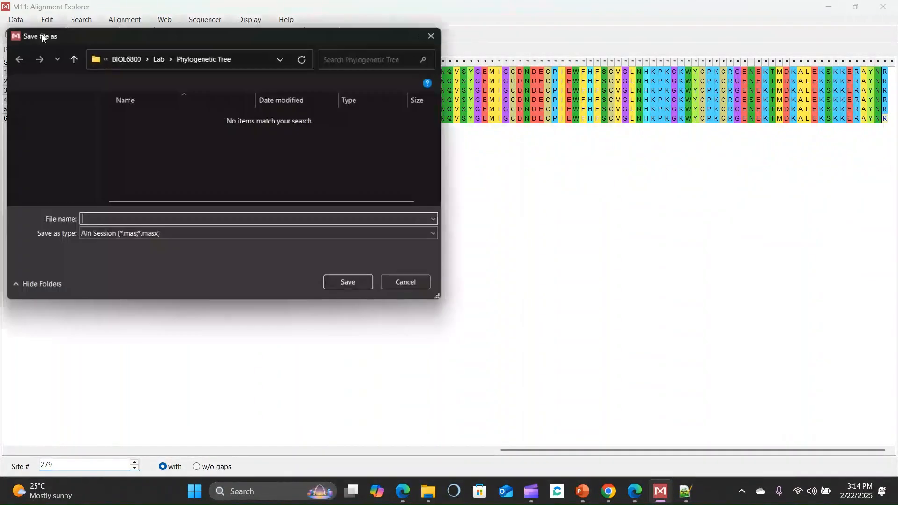
click(162, 220)
text(Alig)
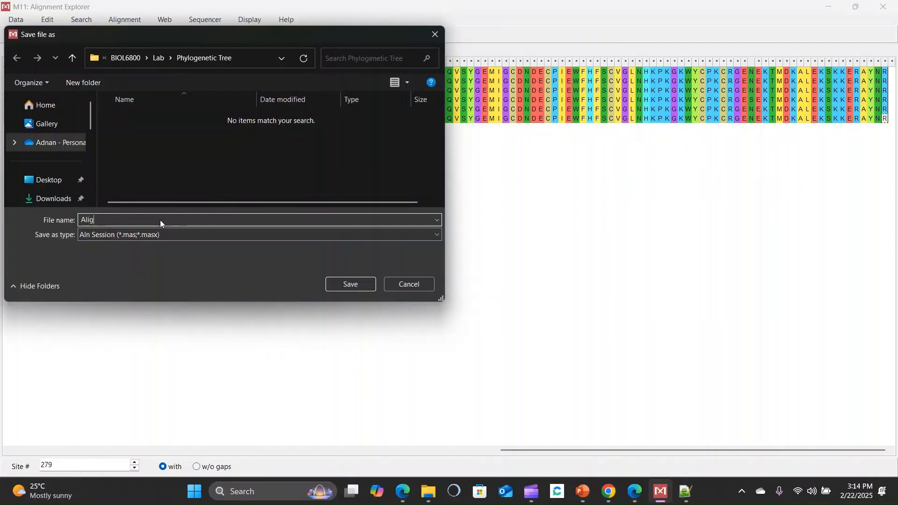
text(nment ING1)
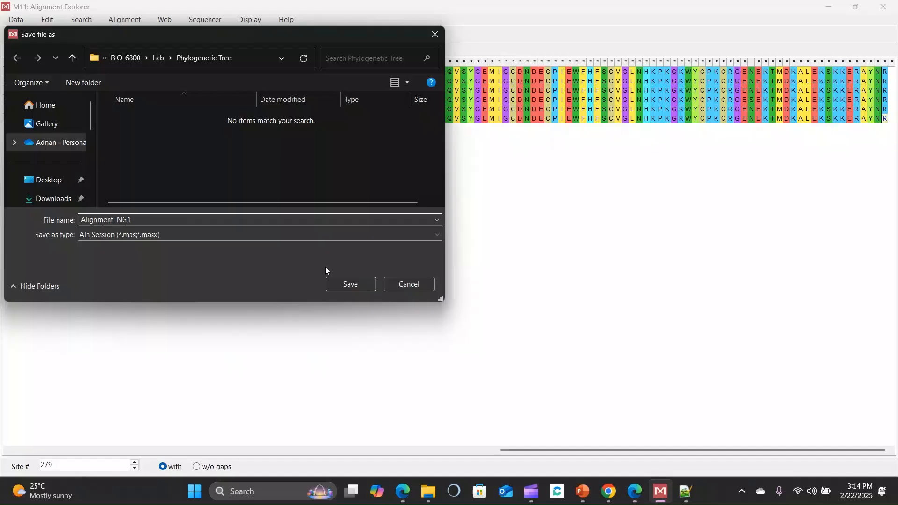
click(363, 288)
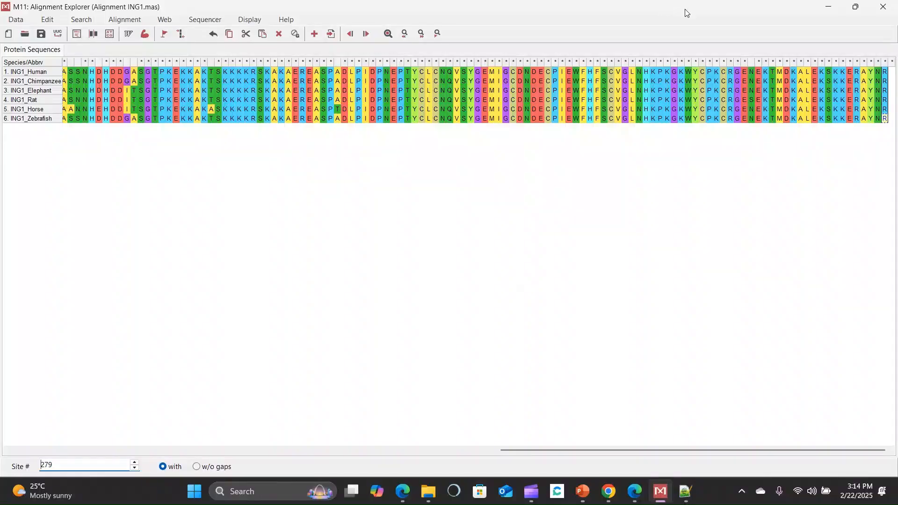
Step: Return to the main MEGA window and start constructing a Maximum Likelihood tree from the Alignment ING1 file
drag(692, 10, 642, 41)
click(822, 32)
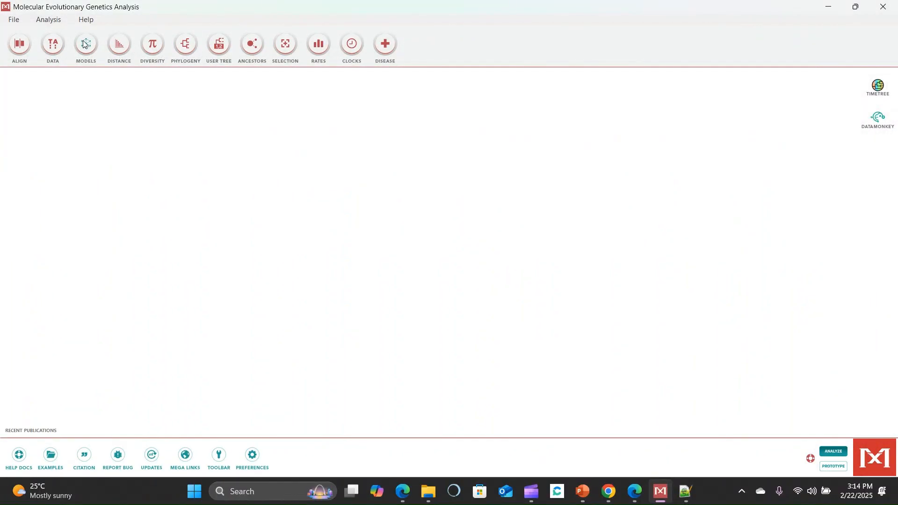
click(47, 20)
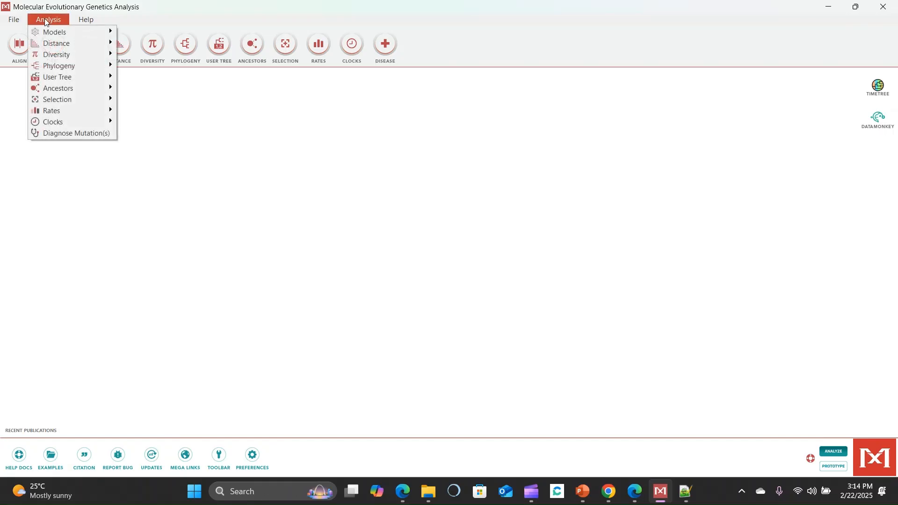
mouse_move(58, 68)
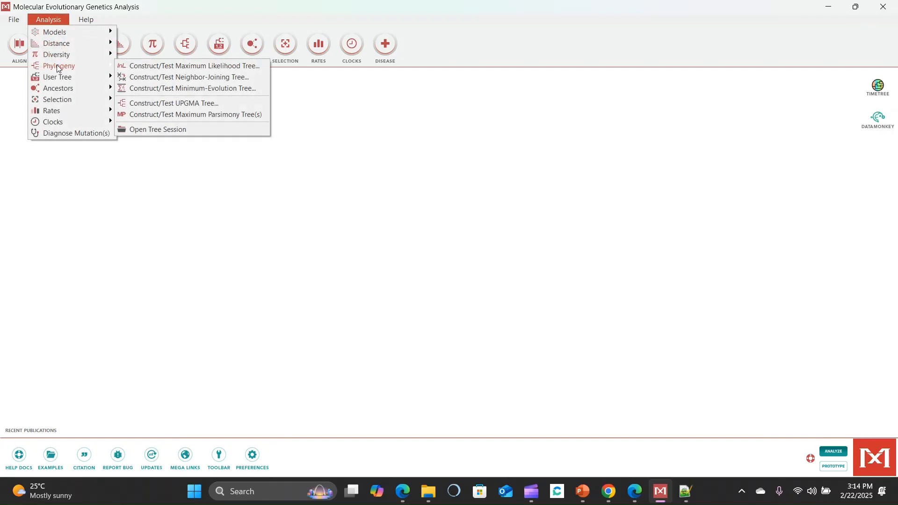
click(189, 44)
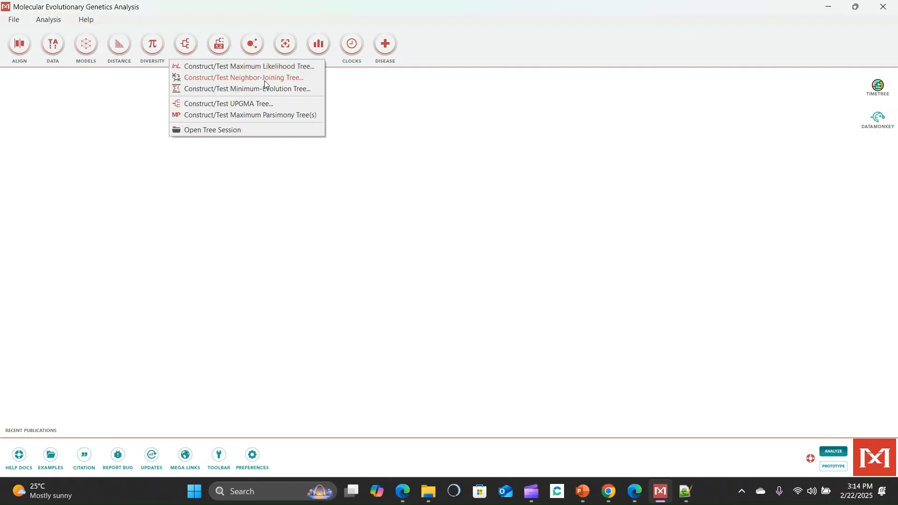
click(240, 67)
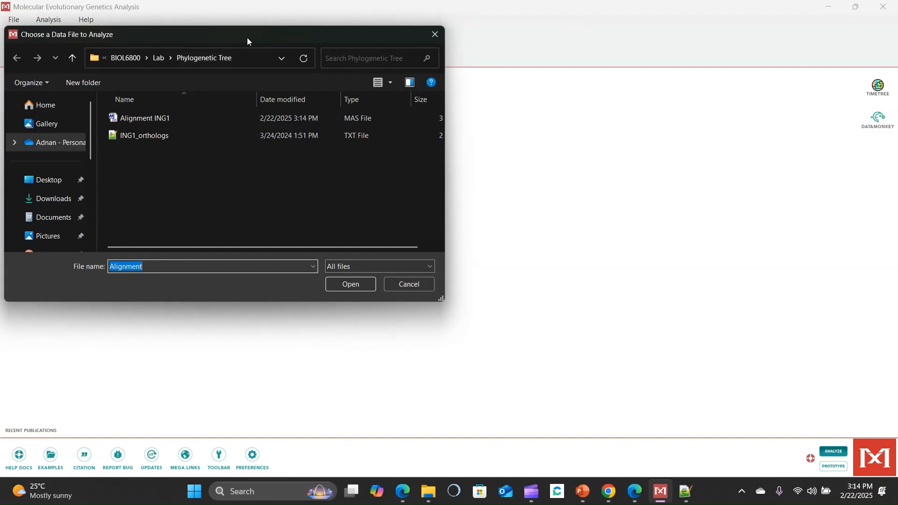
drag(247, 37, 286, 100)
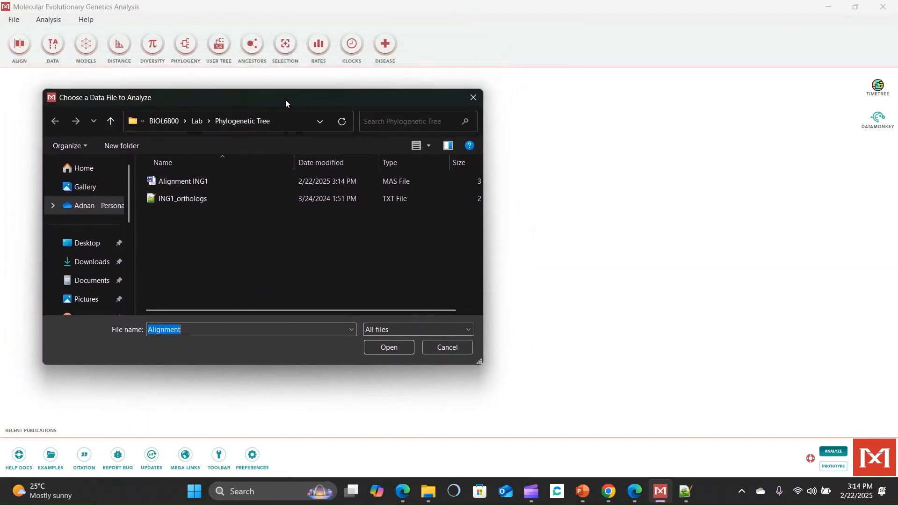
click(204, 184)
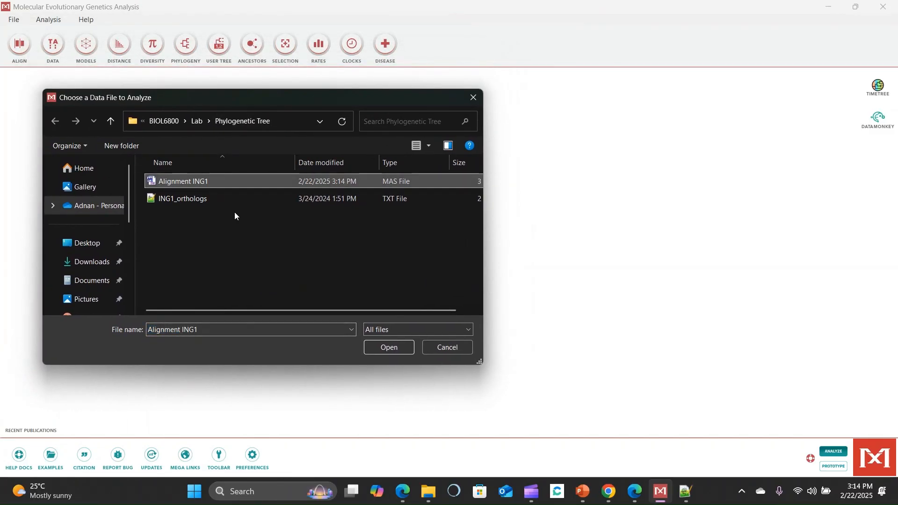
click(392, 348)
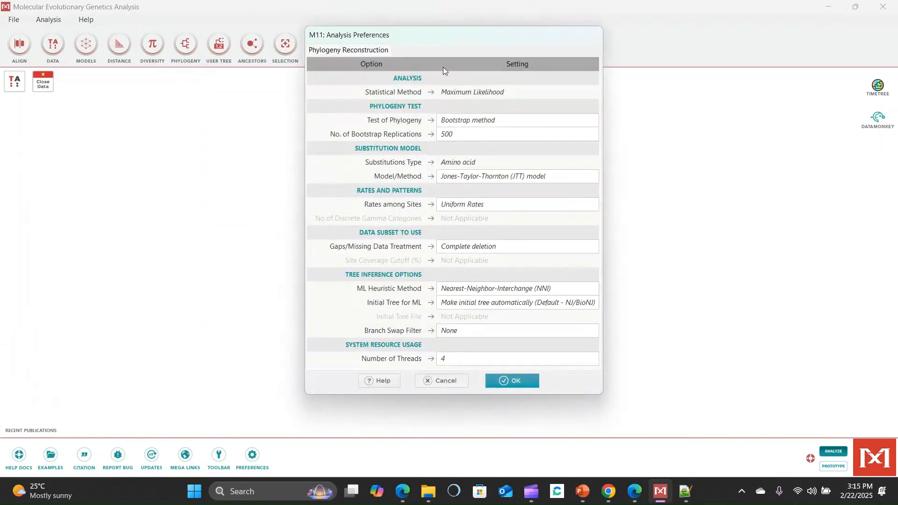
Step: Try None as the test of phylogeny and switch back to the Bootstrap method
drag(453, 40, 401, 75)
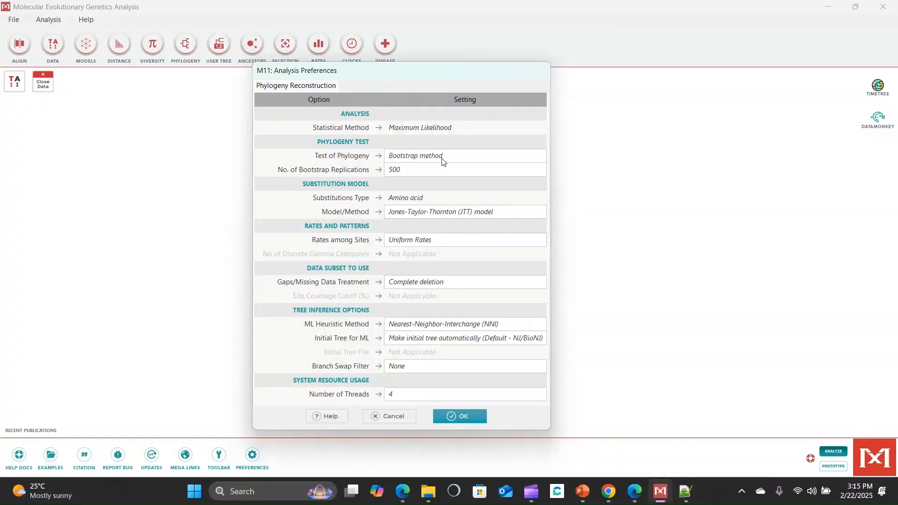
click(417, 172)
click(489, 157)
click(537, 155)
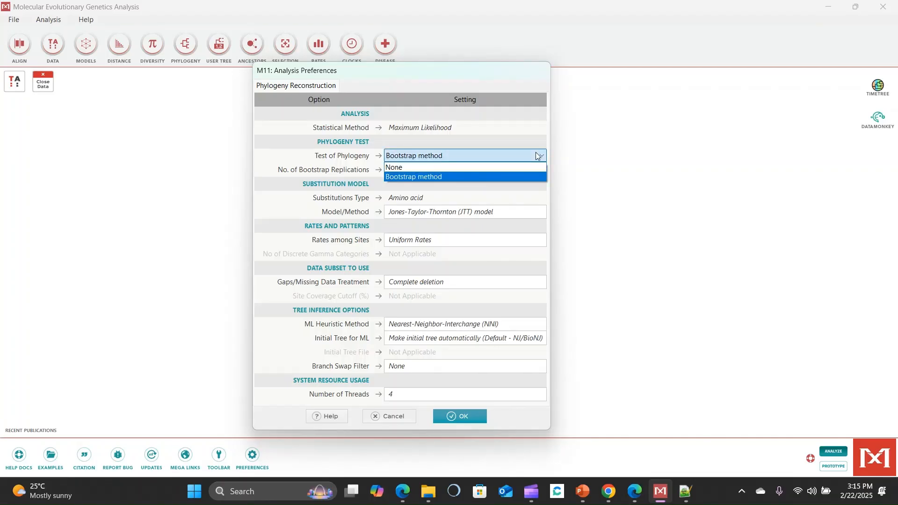
click(438, 176)
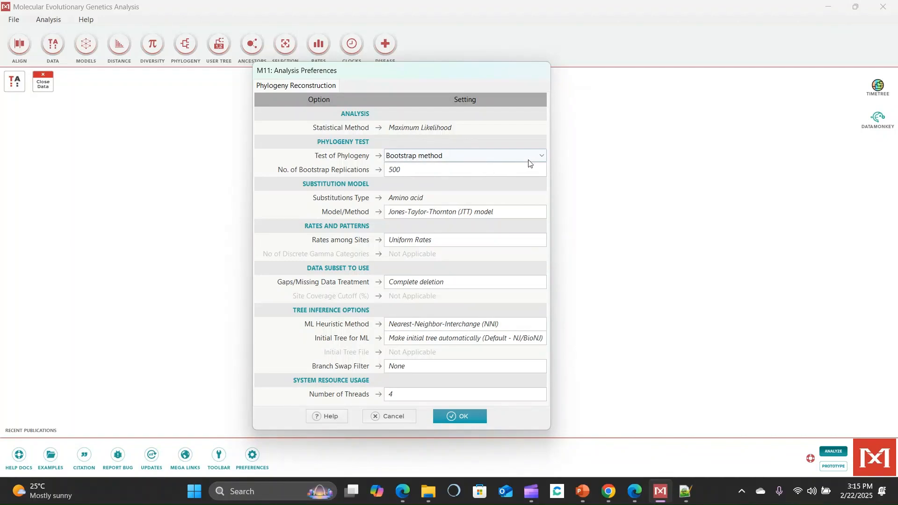
click(540, 159)
click(426, 166)
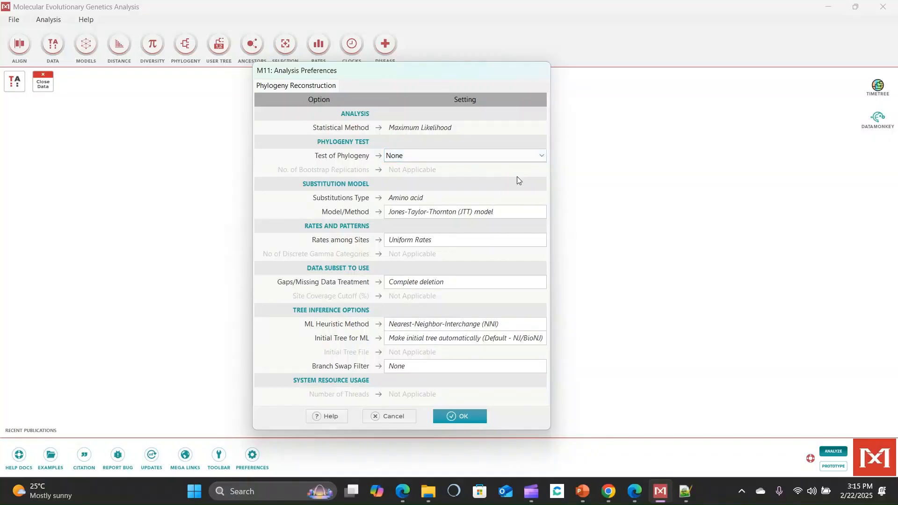
click(538, 161)
click(457, 174)
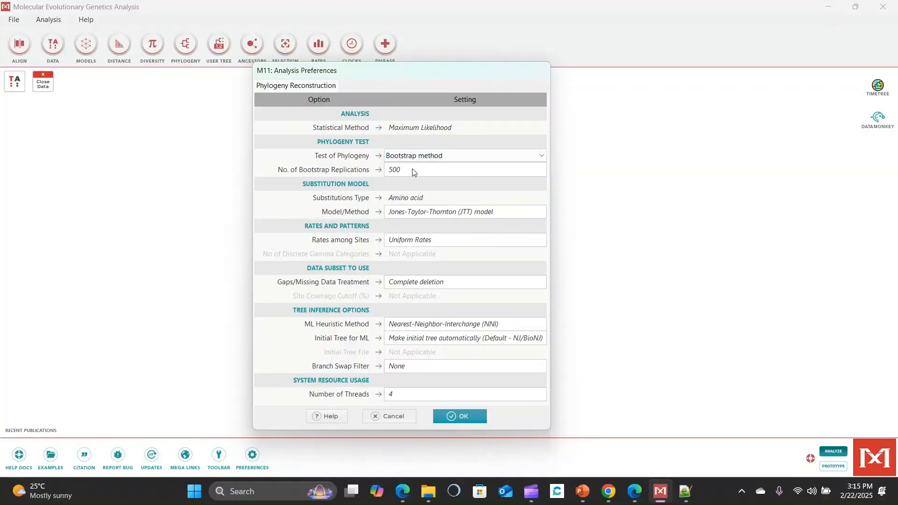
Step: Set the number of bootstrap replications to 101
click(397, 170)
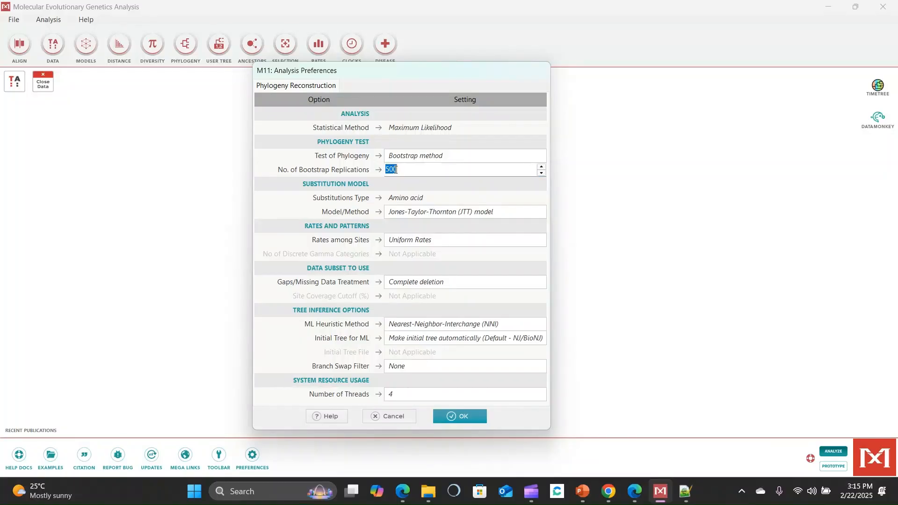
click(540, 172)
click(541, 167)
click(541, 167)
click(540, 173)
click(541, 167)
drag(423, 74, 411, 37)
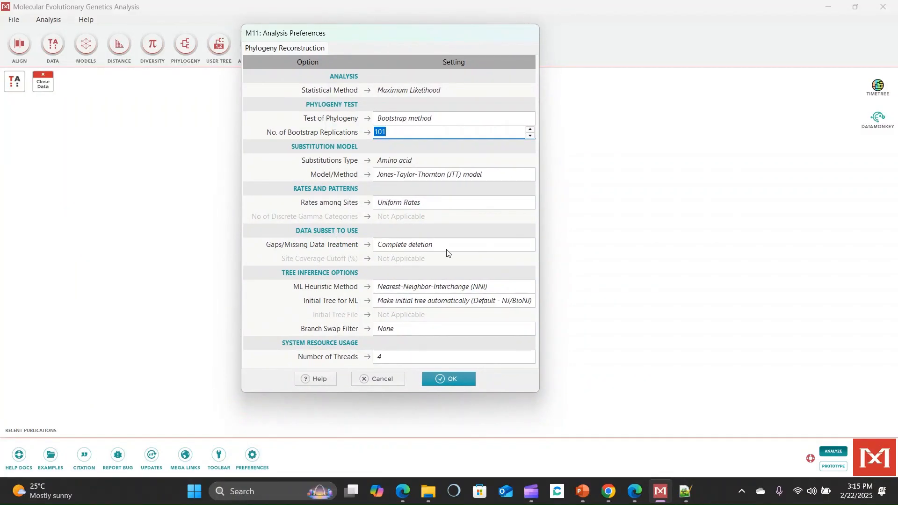
Step: Choose Complete deletion for gaps and missing data and run the Maximum Likelihood analysis
click(467, 248)
click(467, 246)
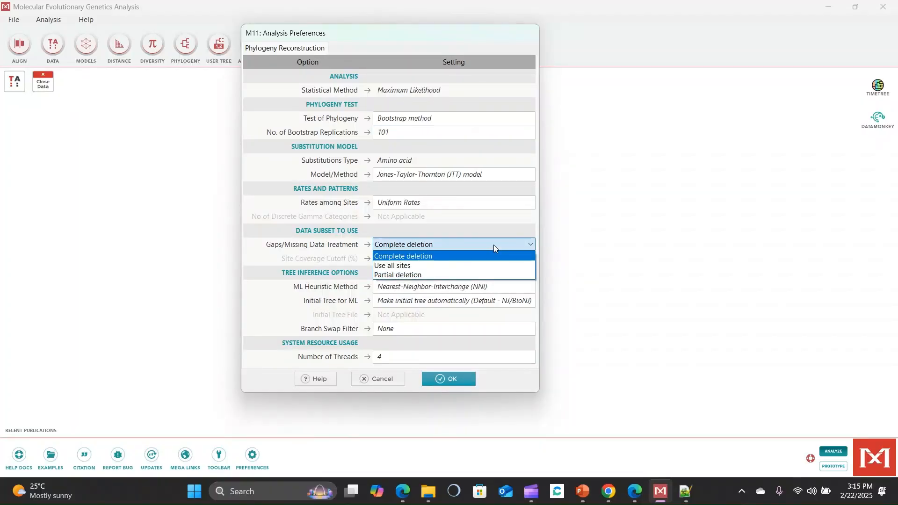
click(430, 257)
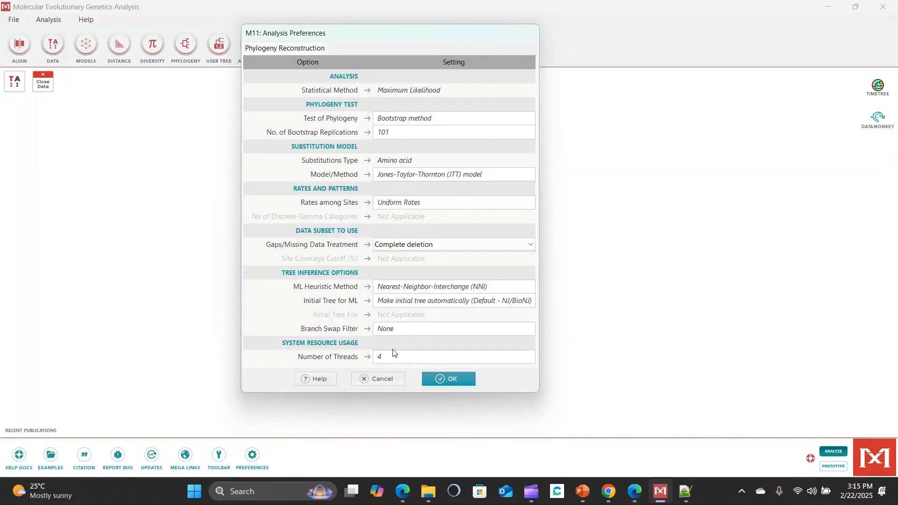
click(454, 378)
drag(423, 197, 428, 164)
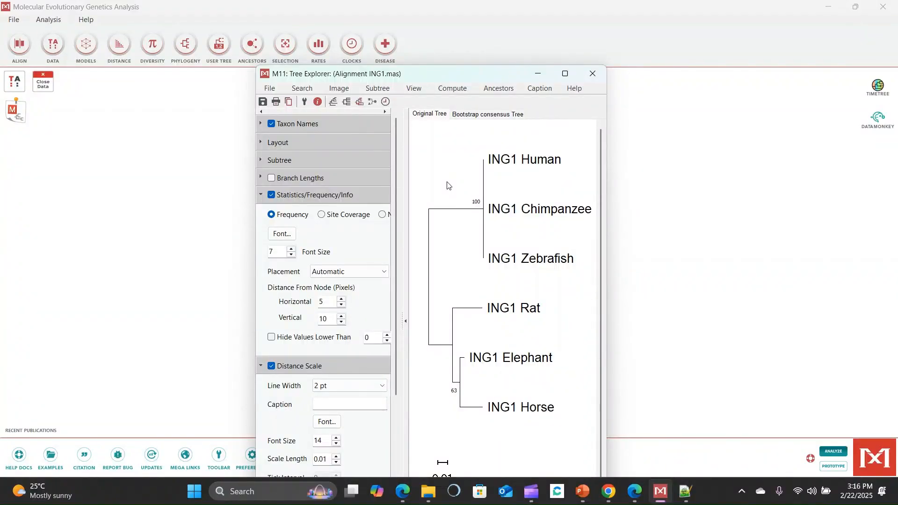
Step: Maximize the Tree Explorer and set the font size of the taxon names to 20
click(565, 73)
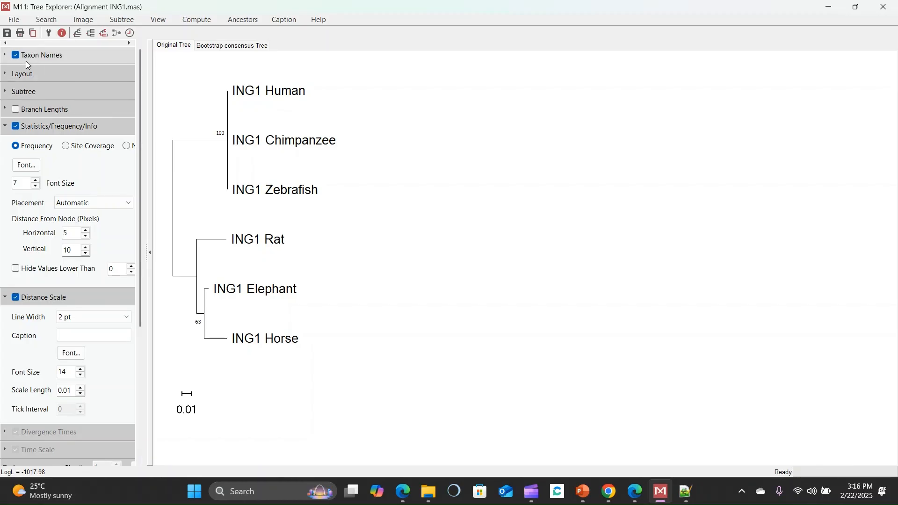
click(6, 59)
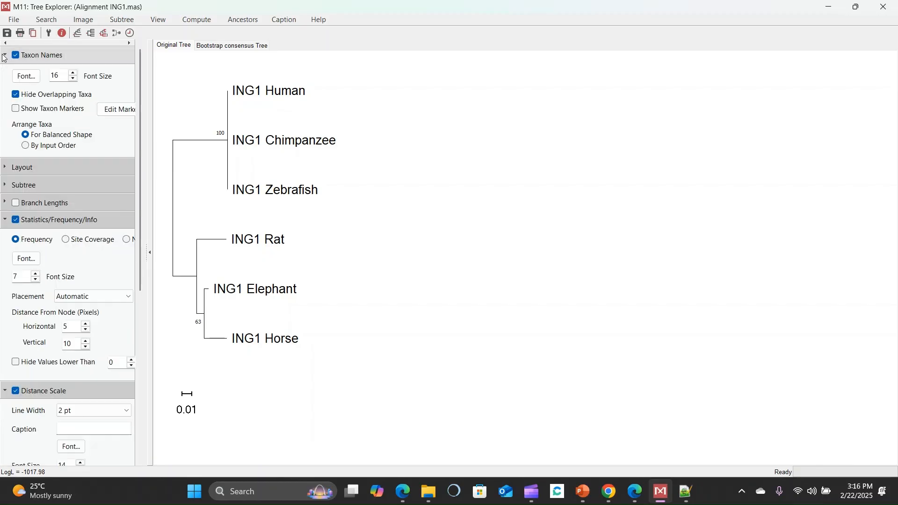
click(73, 74)
click(73, 74)
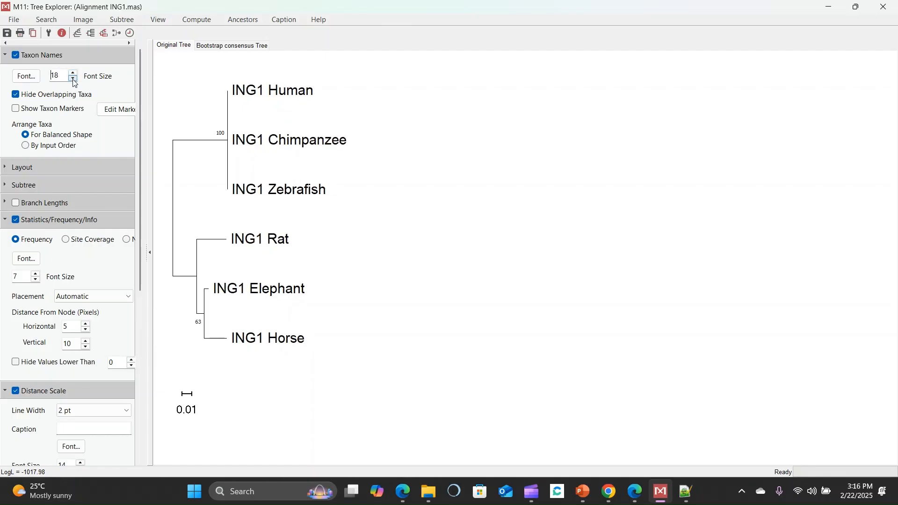
click(73, 74)
click(73, 74)
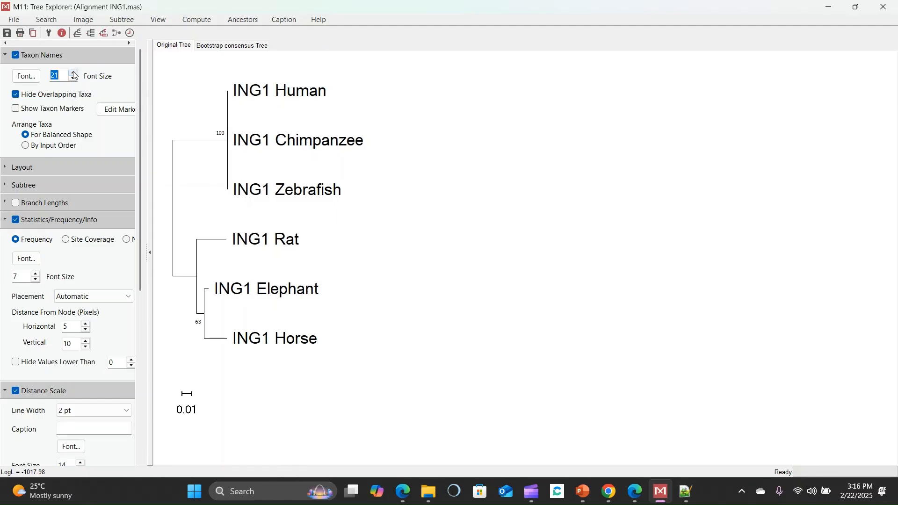
click(25, 76)
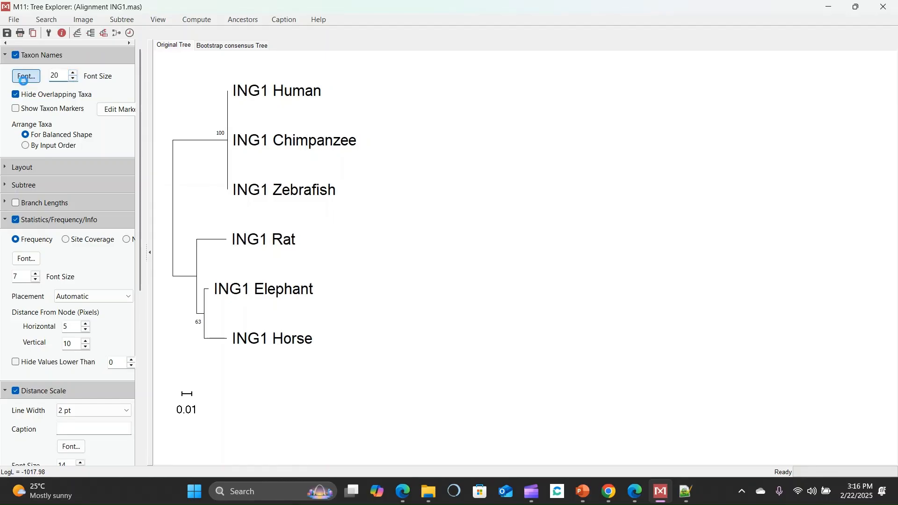
click(232, 97)
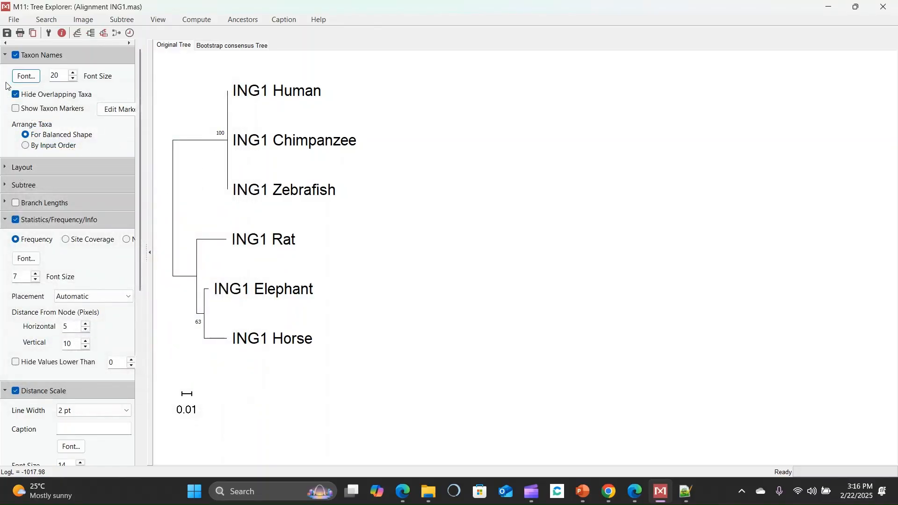
Step: Change the layout of the original tree from the traditional rectangular style to the Circle style
click(6, 55)
click(4, 75)
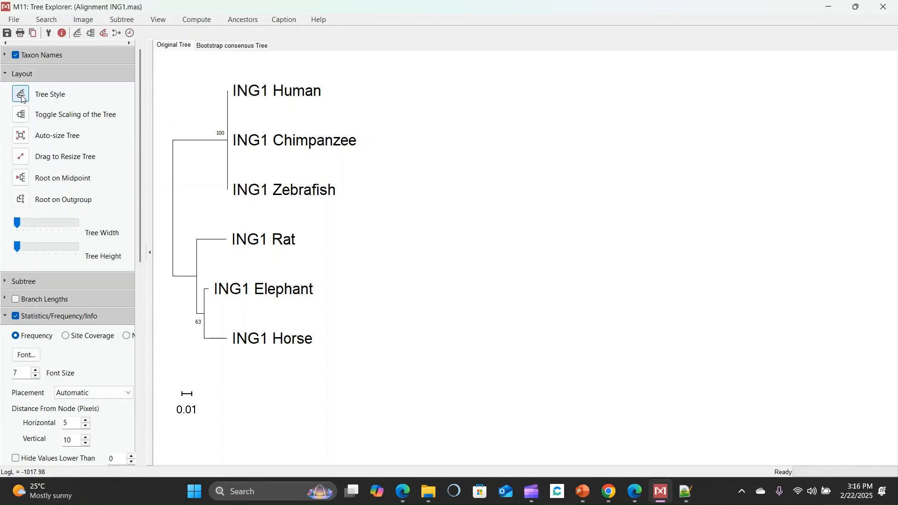
click(46, 95)
mouse_move(55, 115)
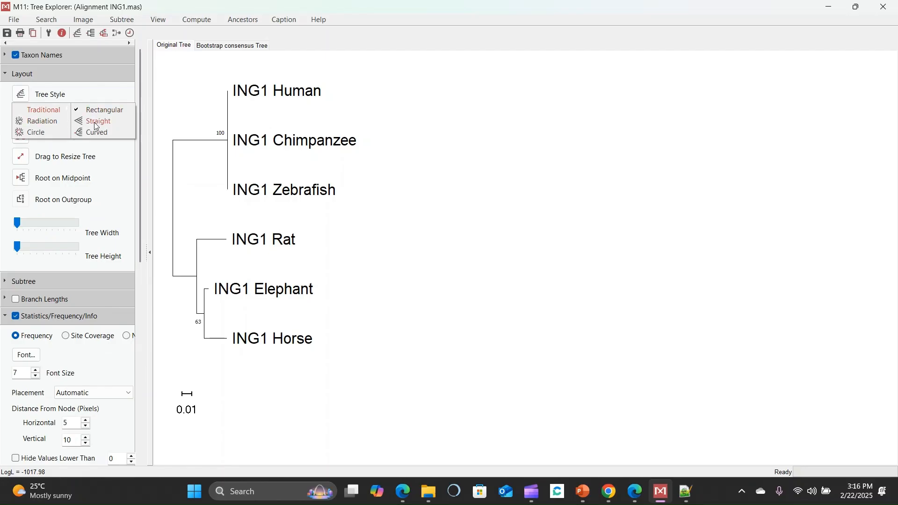
click(42, 136)
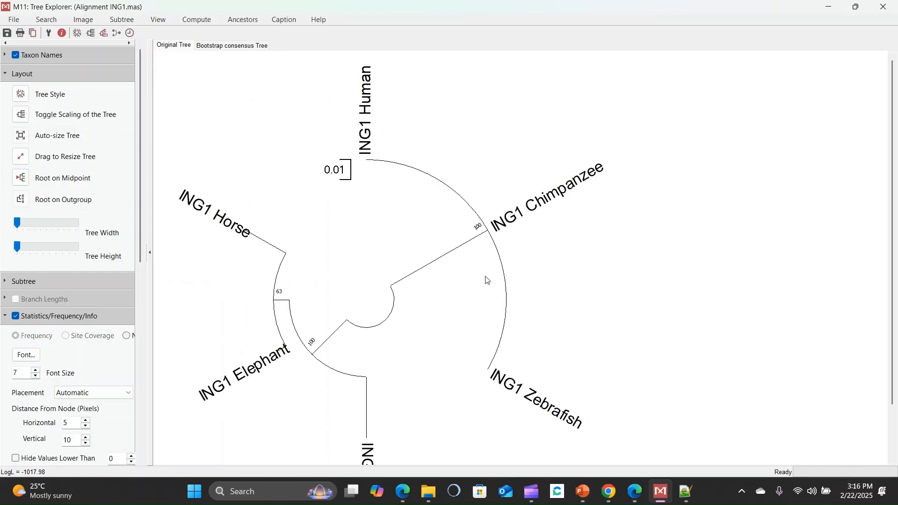
Step: Toggle the scaling of the circular tree twice and slightly increase the tree width
click(21, 115)
click(22, 115)
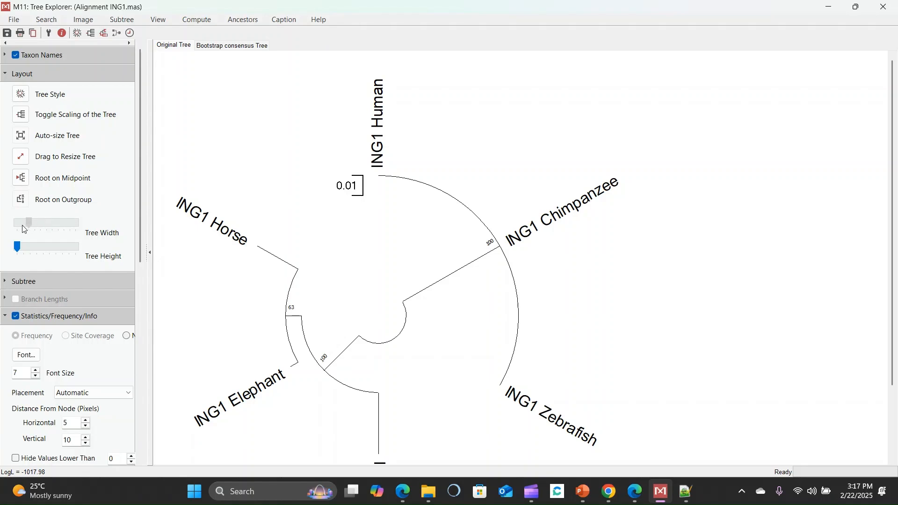
click(22, 228)
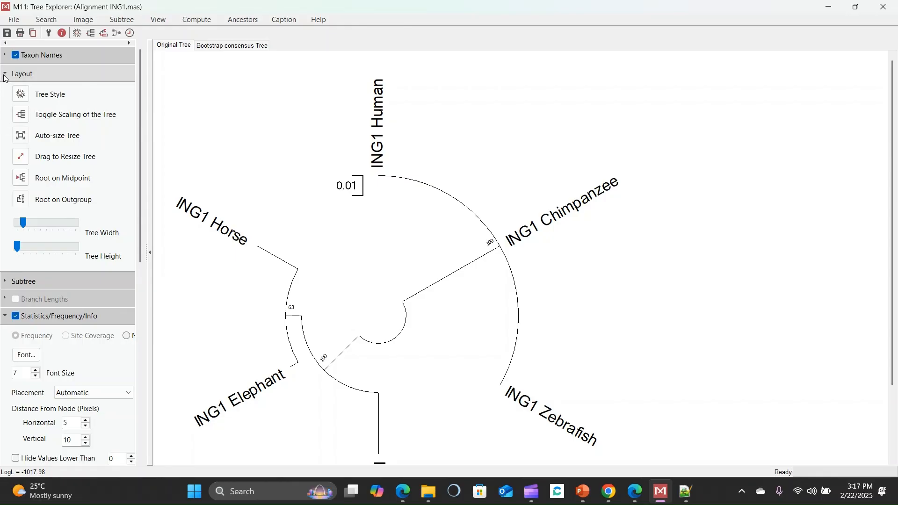
Step: Examine the remaining tree options: subtree, statistics, distance scale, ancestors, lineage collapsing, compute and caption, collapsing each section again
click(42, 75)
click(5, 92)
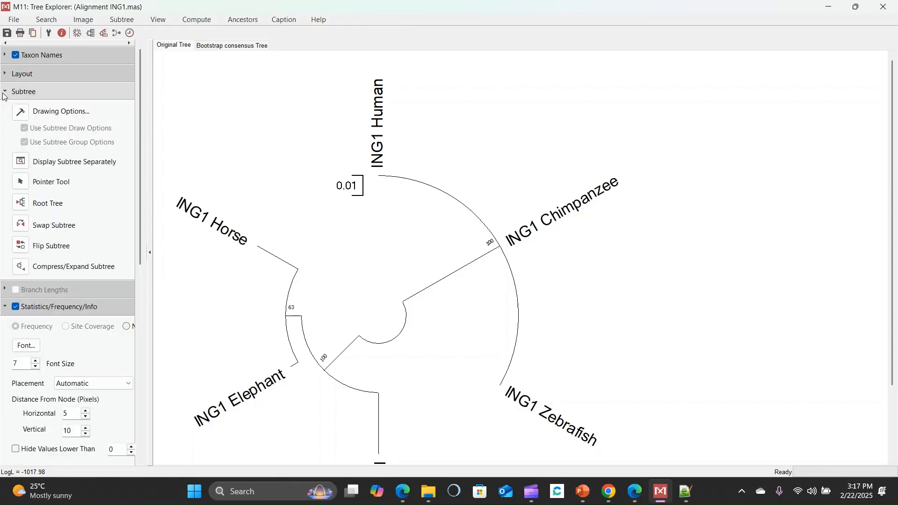
click(4, 92)
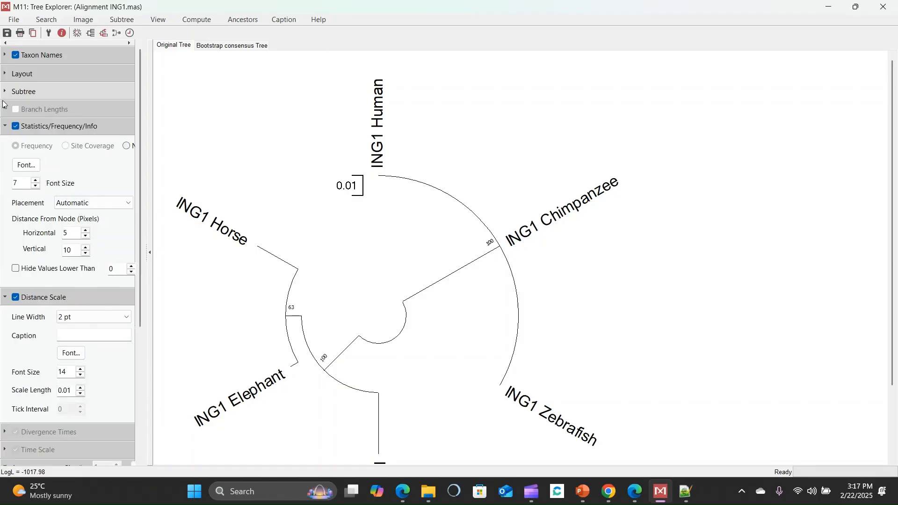
mouse_move(143, 123)
mouse_down()
mouse_move(141, 175)
mouse_move(135, 124)
mouse_up()
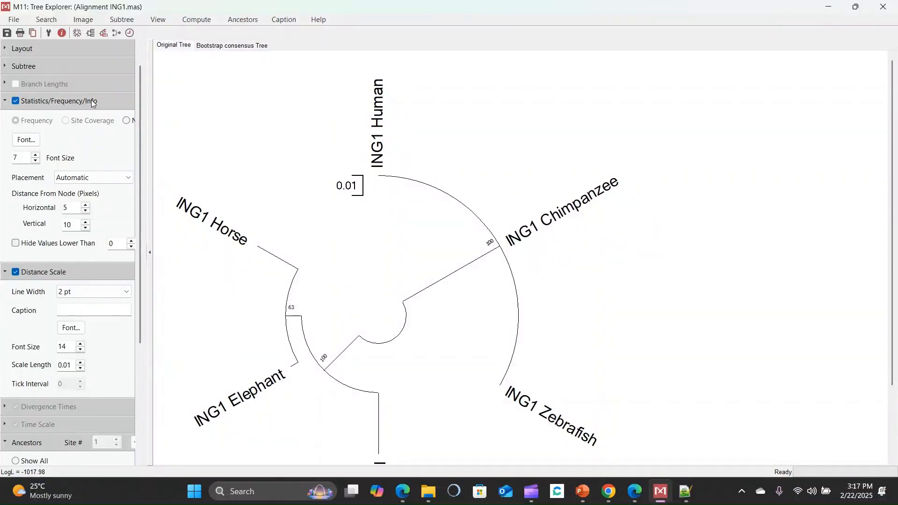
click(4, 275)
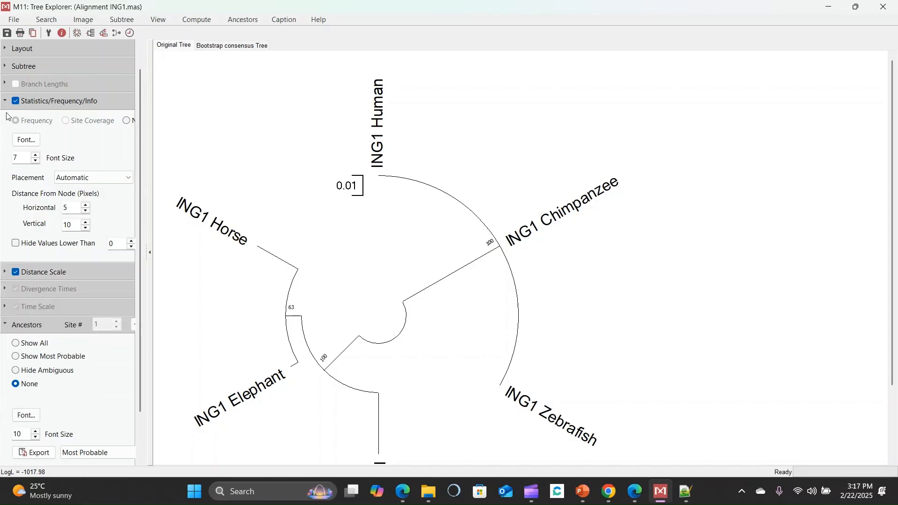
click(5, 101)
click(5, 199)
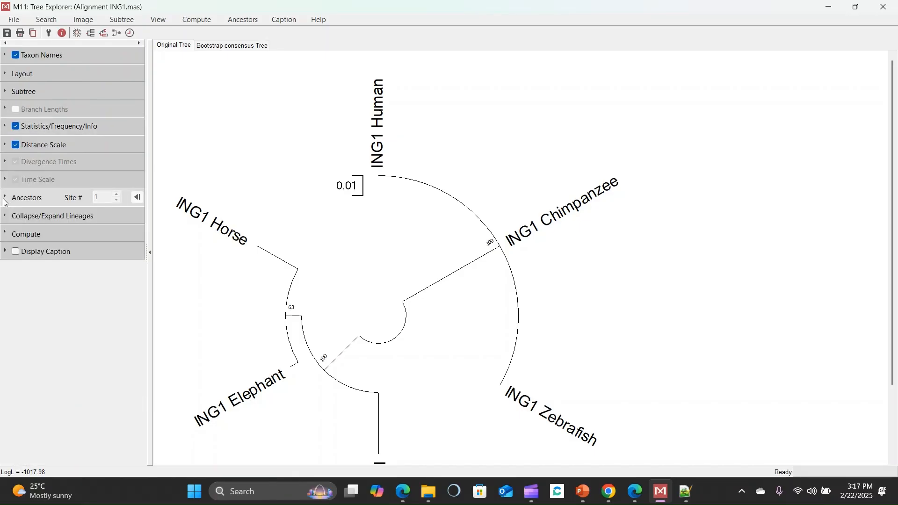
click(6, 222)
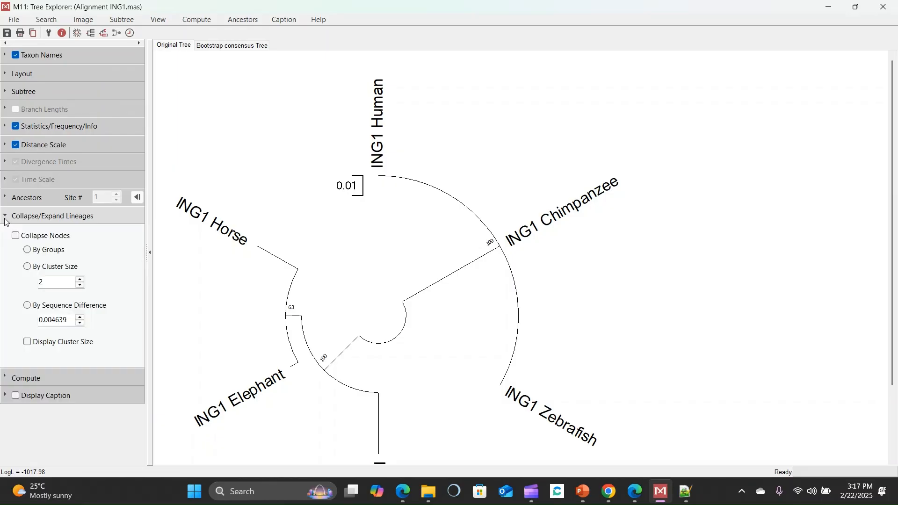
click(5, 222)
click(6, 233)
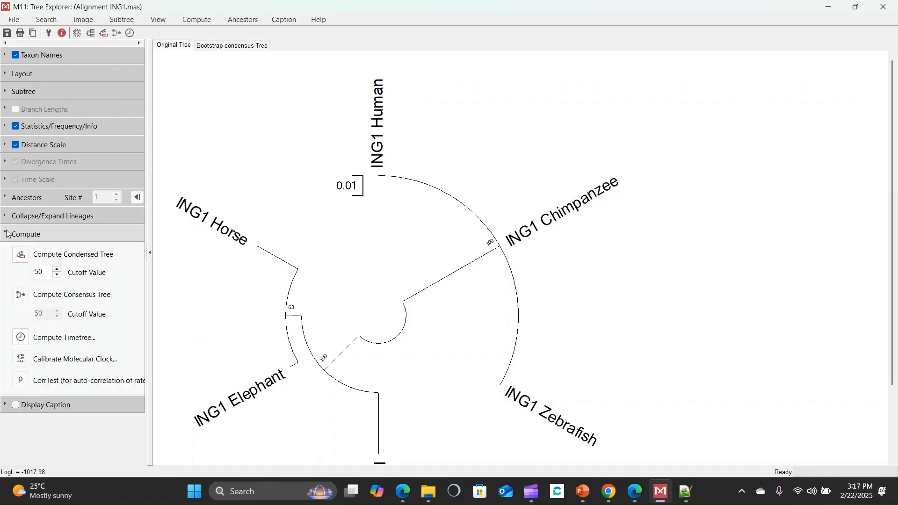
click(7, 234)
click(7, 252)
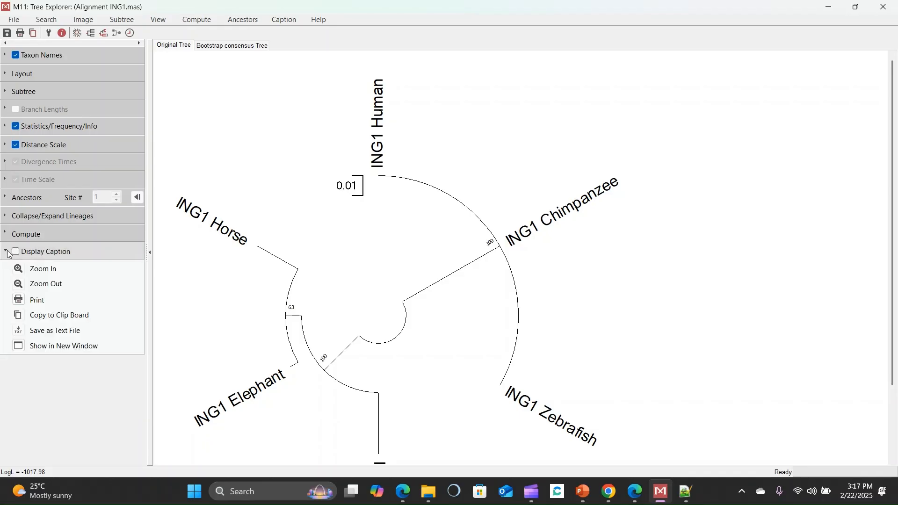
click(7, 252)
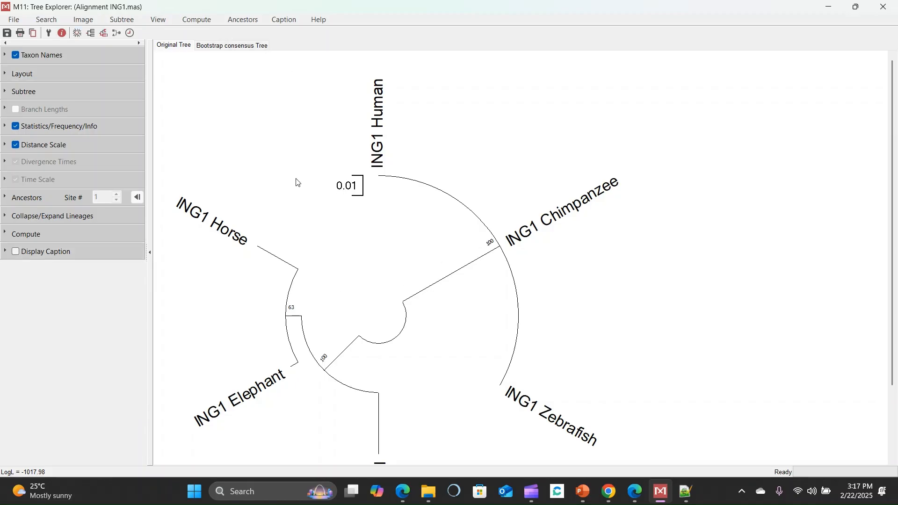
Step: View the bootstrap consensus tree, return to the original tree and review the available image export formats
click(211, 46)
click(174, 46)
click(86, 21)
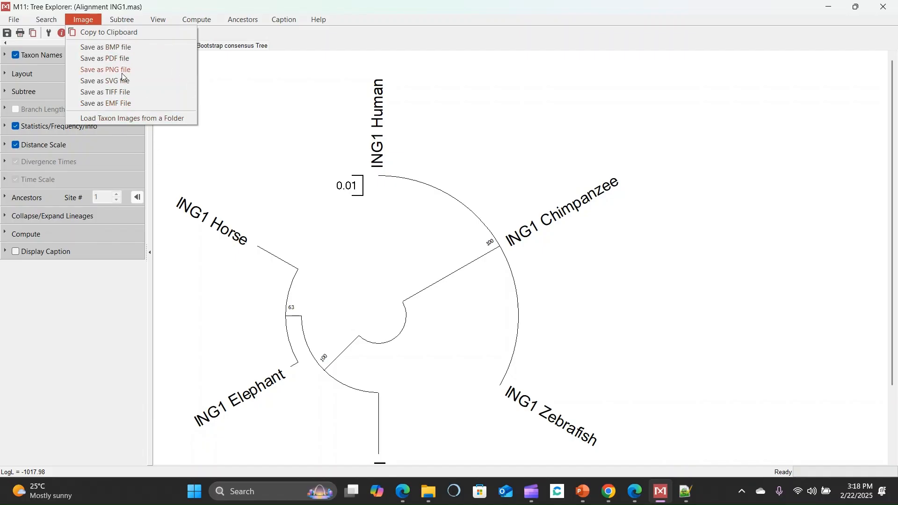
Step: Export the current tree in Newick format without branch lengths, bootstrap values or node labels
click(16, 20)
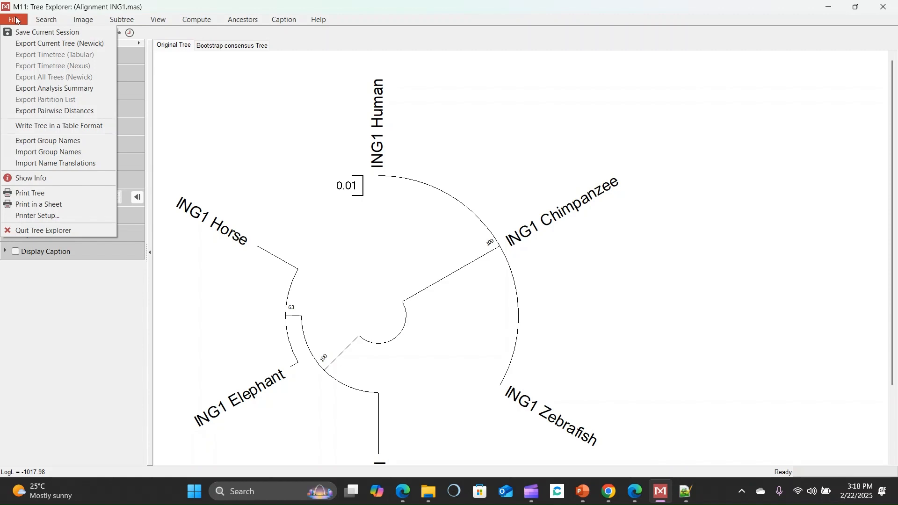
click(42, 46)
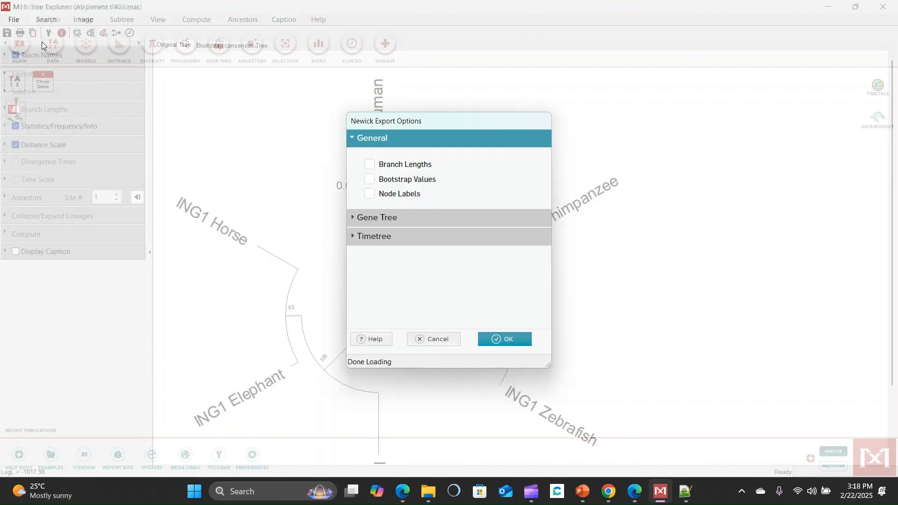
click(505, 336)
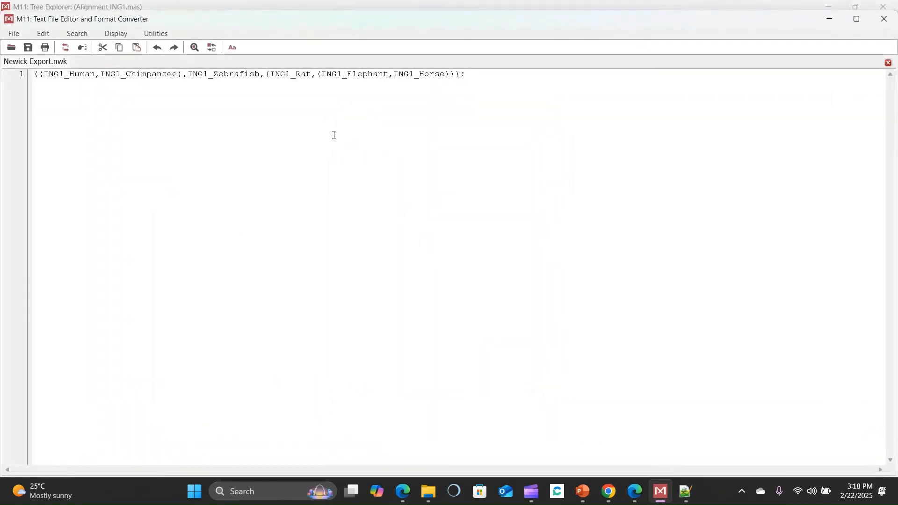
Step: Select the entire tree text in the Newick export file
click(473, 96)
key(ctrl+a)
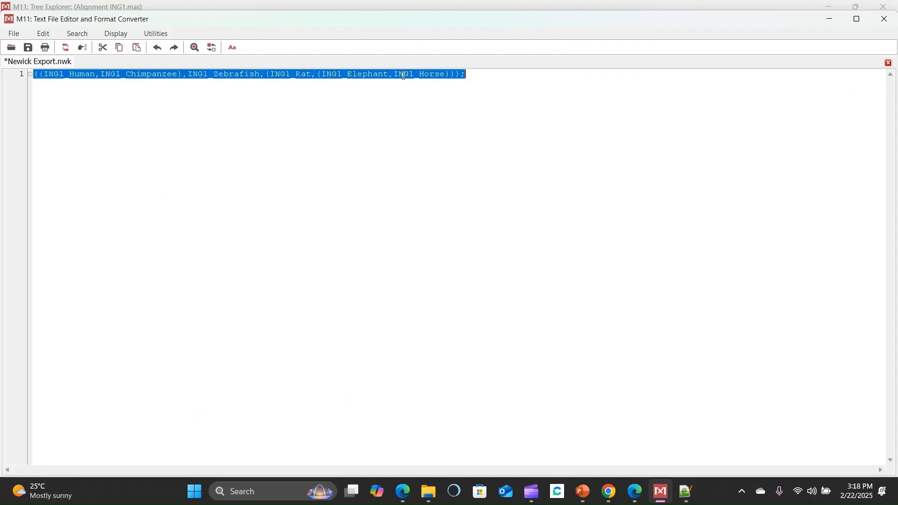